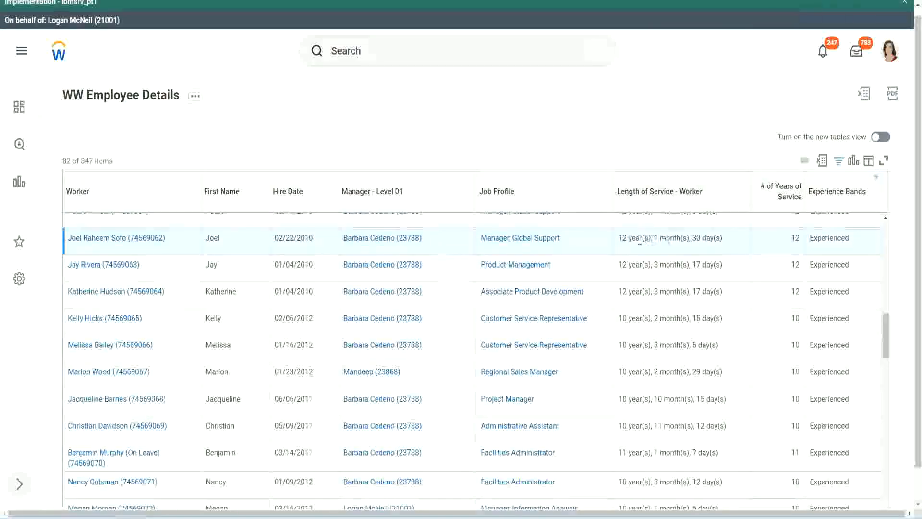
Compare the length of service text with the number of years of service for the Manager, Global Support employee hired 02/22/2010.
{"action": "left_click_drag", "start_coordinate": [618, 240], "coordinate": [623, 240]}
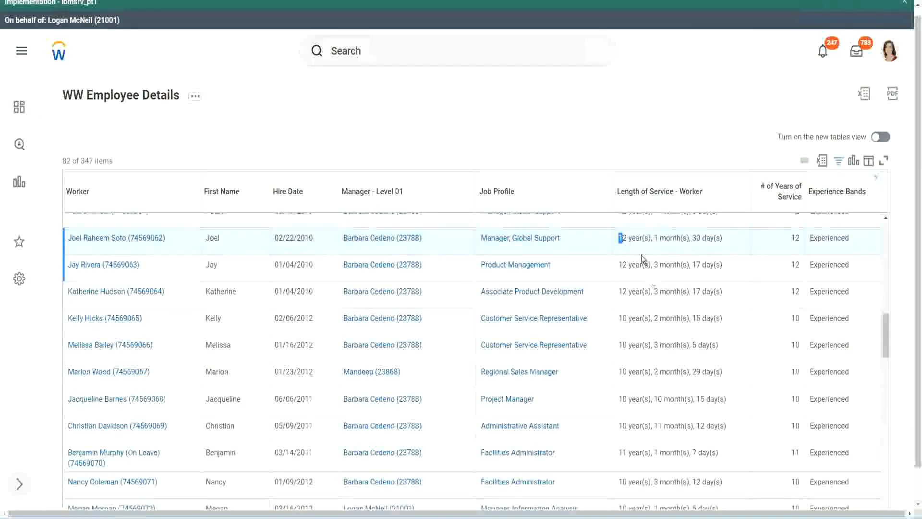
{"action": "left_click", "coordinate": [650, 237]}
{"action": "left_click_drag", "start_coordinate": [620, 237], "coordinate": [634, 236]}
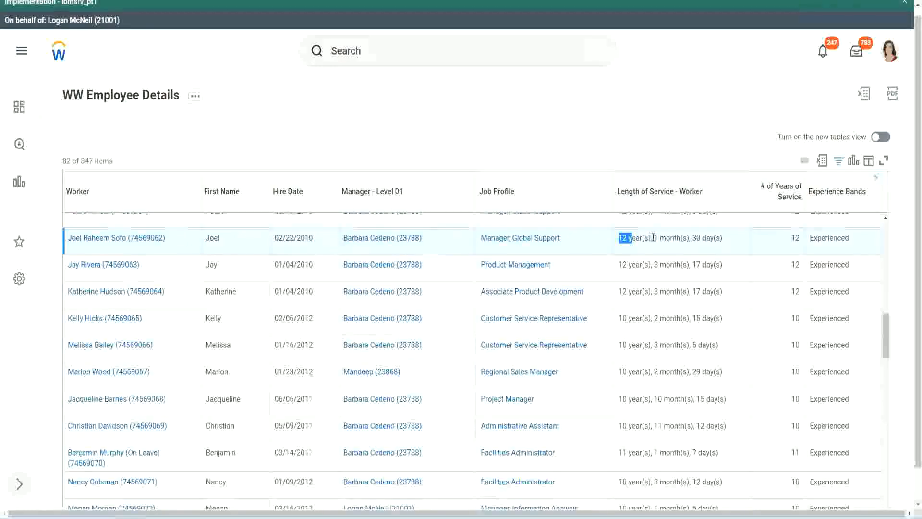
{"action": "left_click", "coordinate": [665, 237]}
{"action": "double_click", "coordinate": [699, 238]}
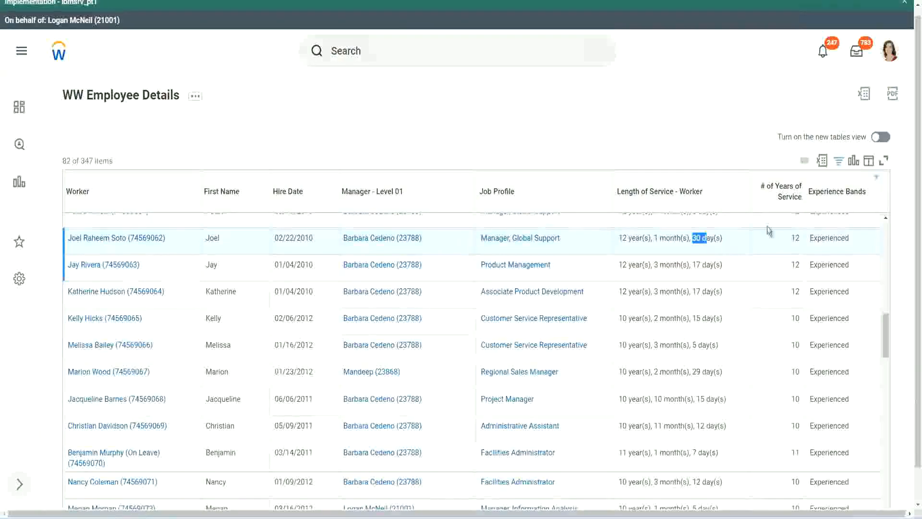
{"action": "left_click", "coordinate": [772, 248]}
{"action": "double_click", "coordinate": [773, 248]}
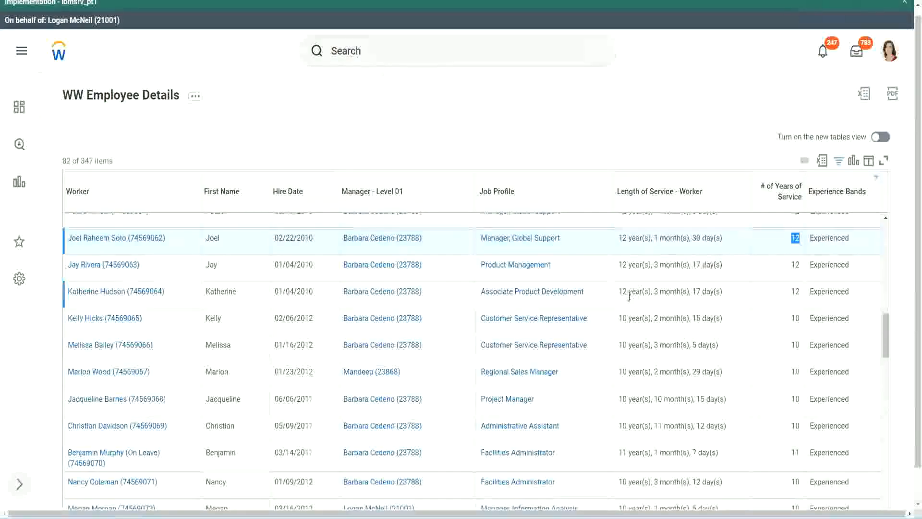
Check the length of service text and years of service for the Administrative Assistant hired 05/09/2011.
{"action": "left_click", "coordinate": [638, 426]}
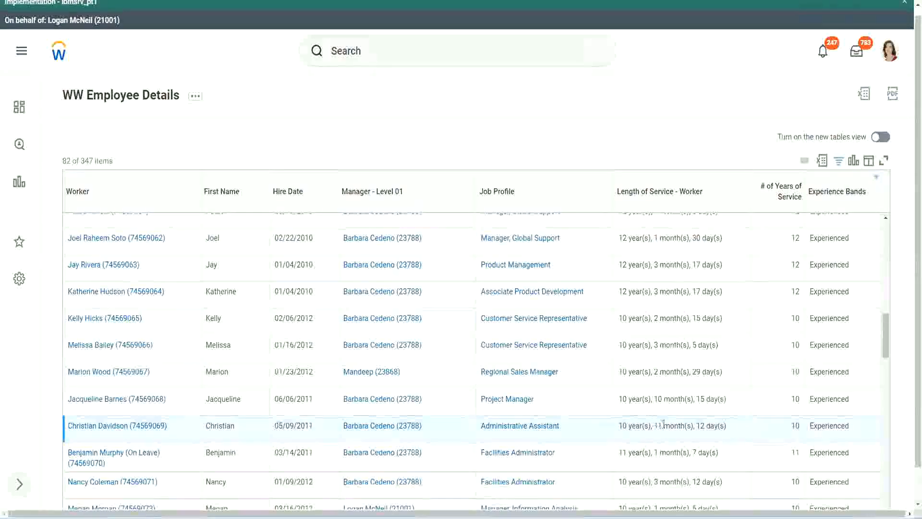
{"action": "left_click_drag", "start_coordinate": [656, 426], "coordinate": [705, 425]}
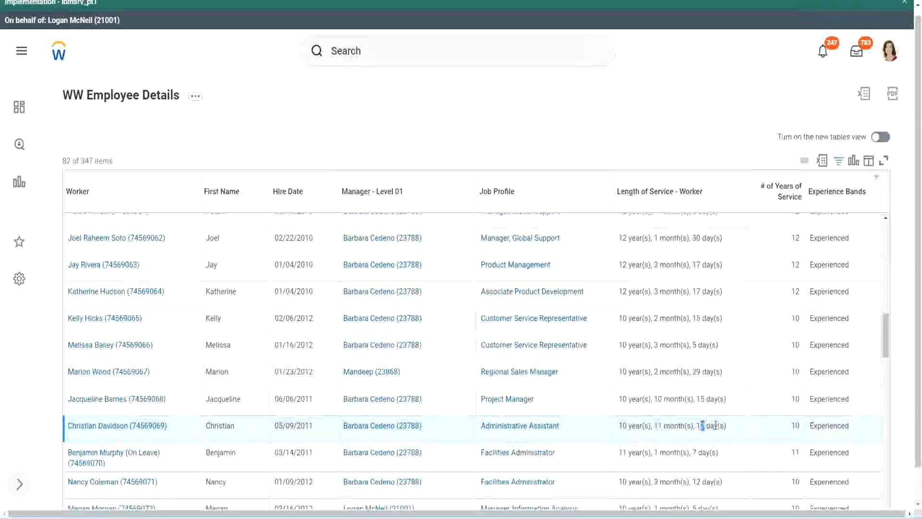
{"action": "left_click", "coordinate": [716, 425]}
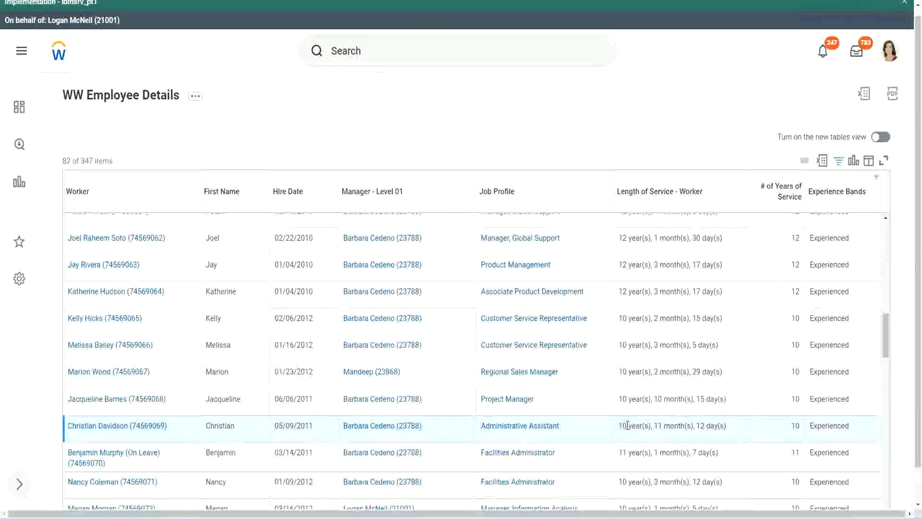
{"action": "double_click", "coordinate": [796, 426]}
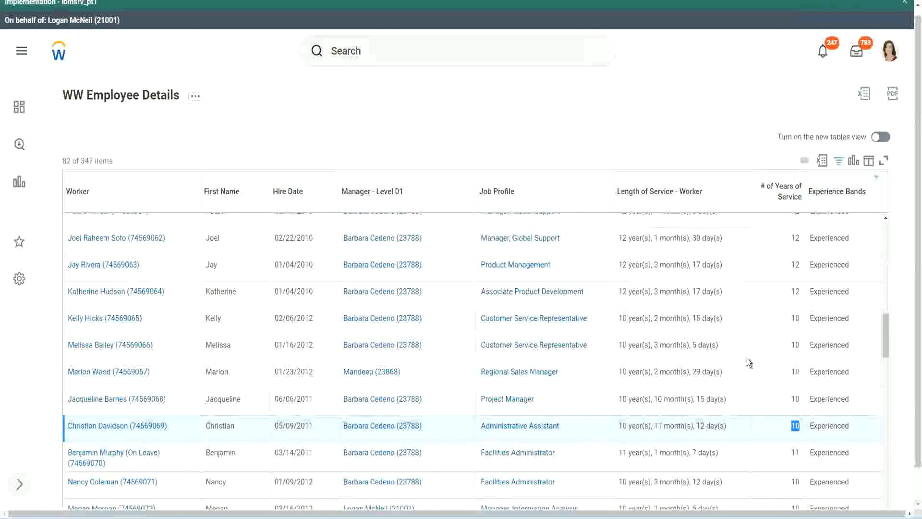
{"action": "left_click", "coordinate": [793, 302]}
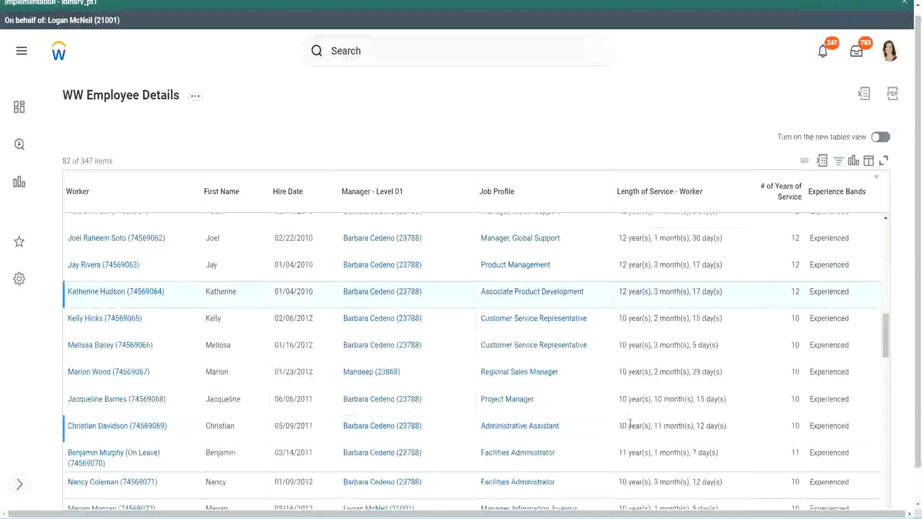
{"action": "left_click_drag", "start_coordinate": [631, 423], "coordinate": [619, 424]}
{"action": "left_click", "coordinate": [697, 423]}
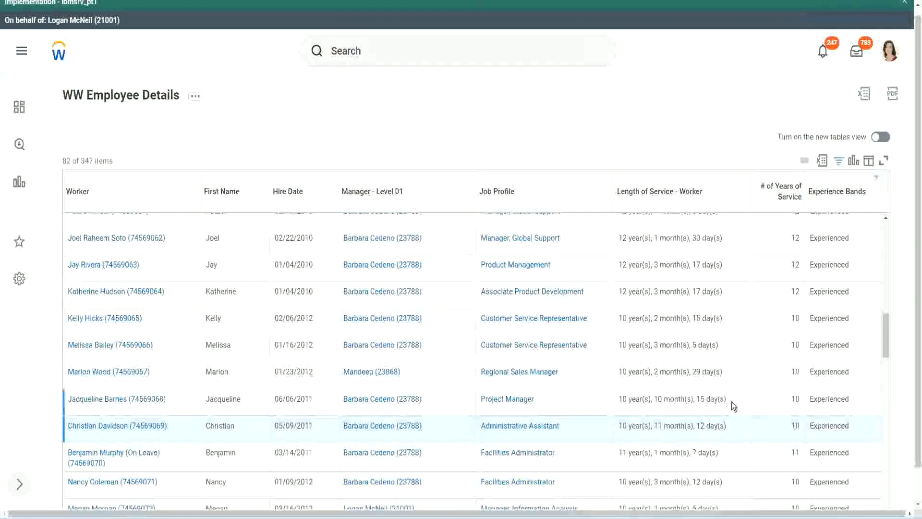
Compare the length of service and years of service of the Global Support manager with those of the Administrative Assistant.
{"action": "double_click", "coordinate": [796, 239]}
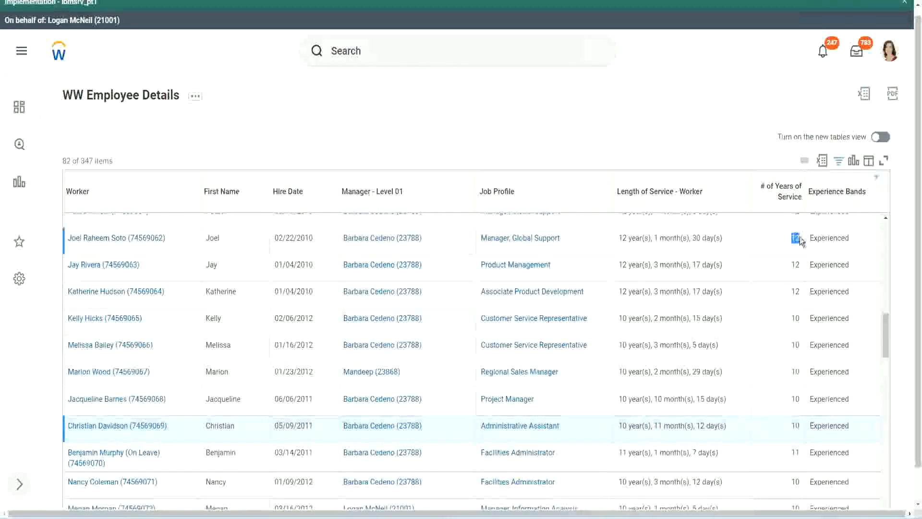
{"action": "left_click_drag", "start_coordinate": [619, 240], "coordinate": [733, 233]}
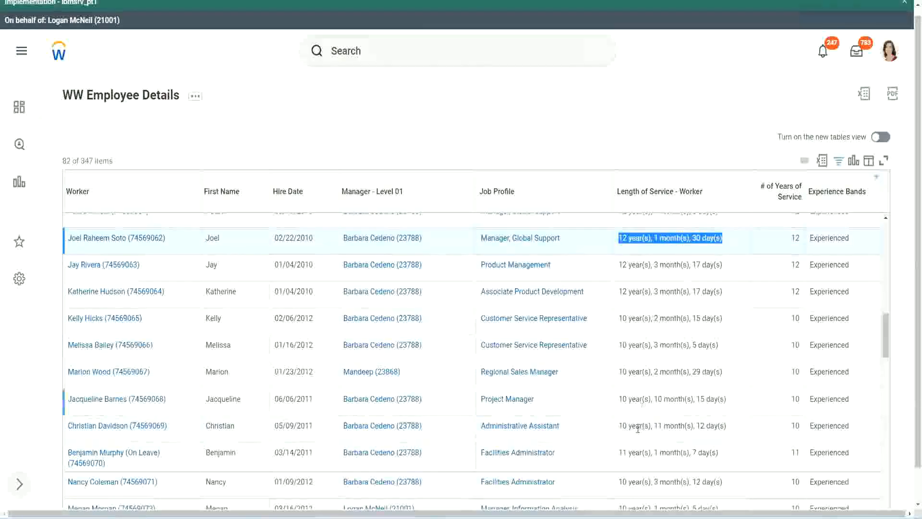
{"action": "left_click", "coordinate": [715, 425]}
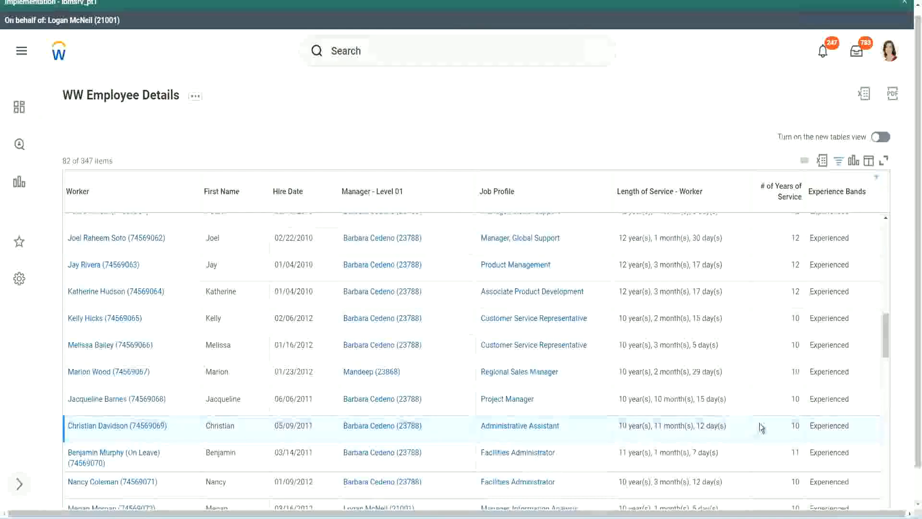
{"action": "double_click", "coordinate": [794, 425]}
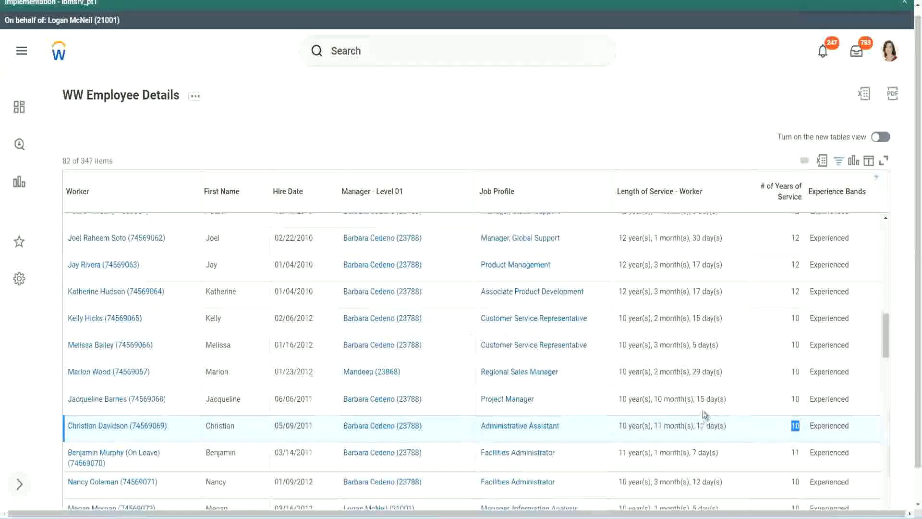
{"action": "left_click", "coordinate": [762, 428]}
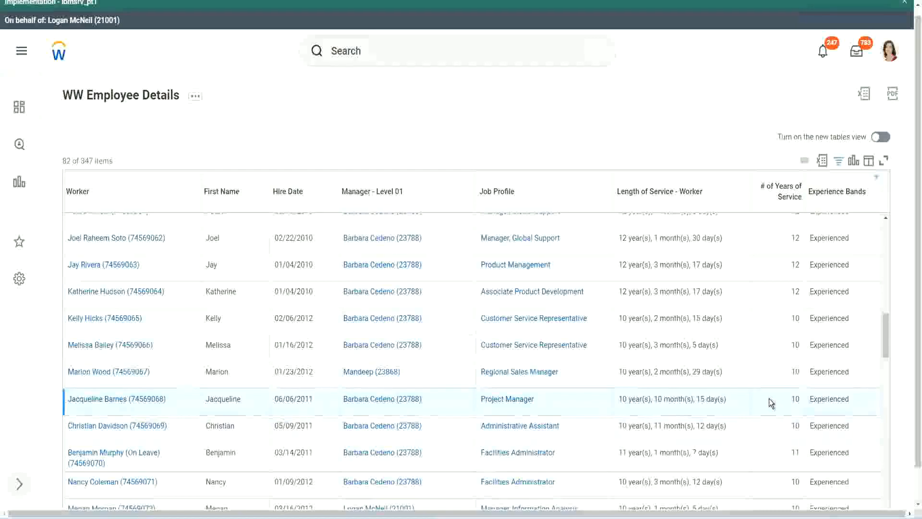
Examine the years of service and the length of service text for the Project Manager hired 06/06/2011.
{"action": "double_click", "coordinate": [795, 398]}
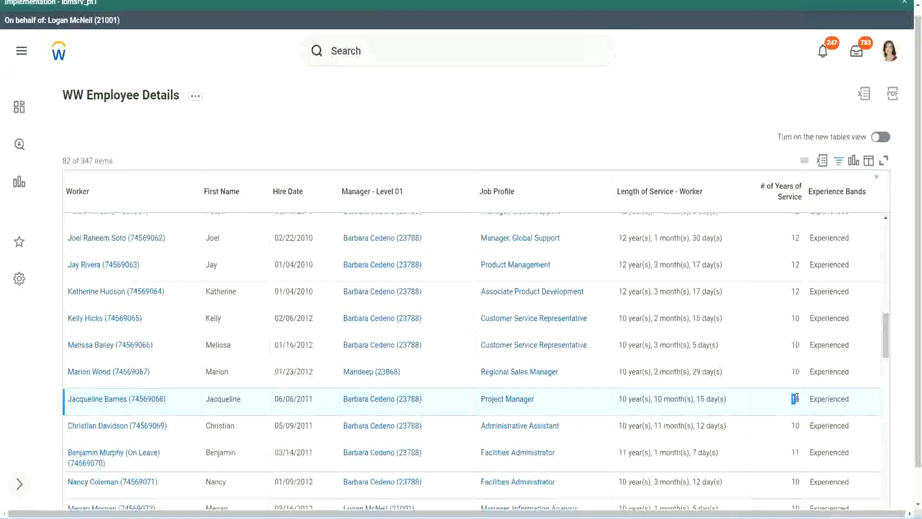
{"action": "left_click", "coordinate": [794, 398]}
{"action": "double_click", "coordinate": [658, 399]}
{"action": "left_click", "coordinate": [688, 400]}
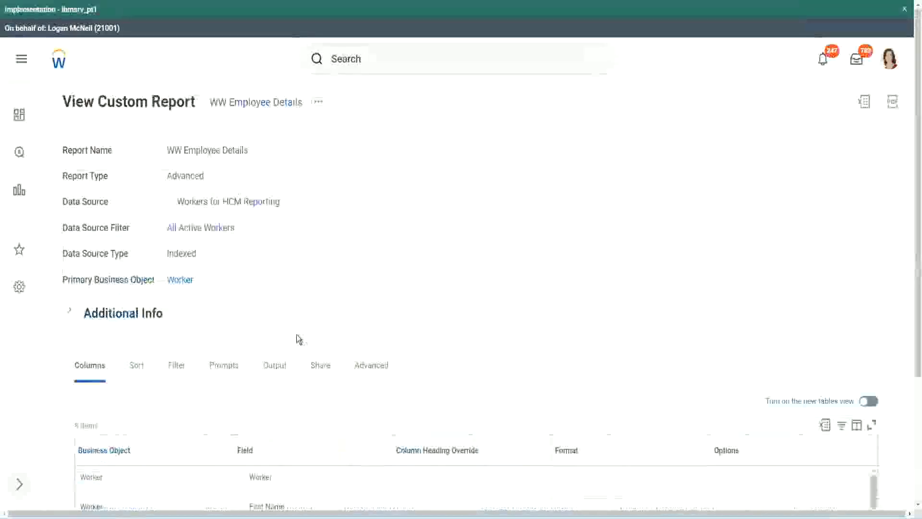
Open the report's CF-WW-Eval Exp-Derive Experience Bands from Years of Service field in a new tab and dismiss the environment banner.
{"action": "scroll", "coordinate": [296, 338], "scroll_direction": "down", "scroll_amount": 5}
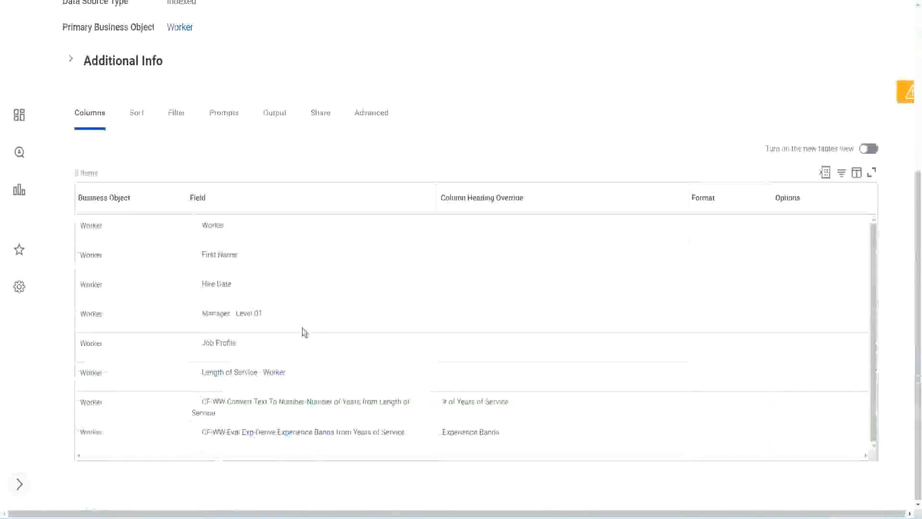
{"action": "right_click", "coordinate": [251, 437]}
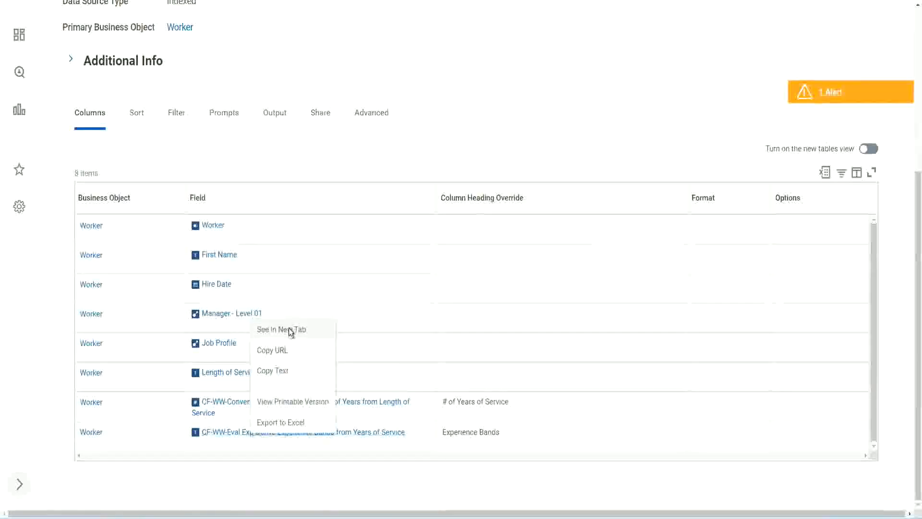
{"action": "left_click", "coordinate": [290, 330]}
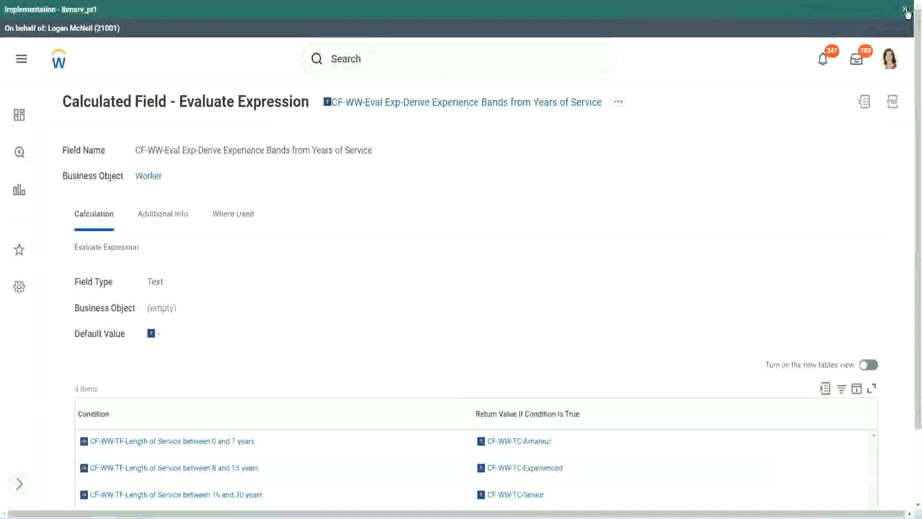
{"action": "left_click", "coordinate": [905, 10]}
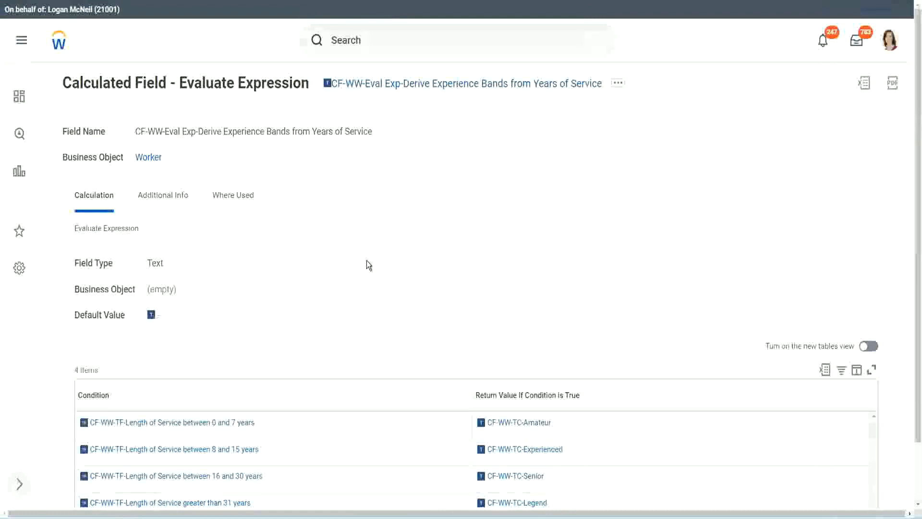
Copy the full name of the Evaluate Expression calculated field from its page heading.
{"action": "scroll", "coordinate": [367, 271], "scroll_direction": "down", "scroll_amount": 1}
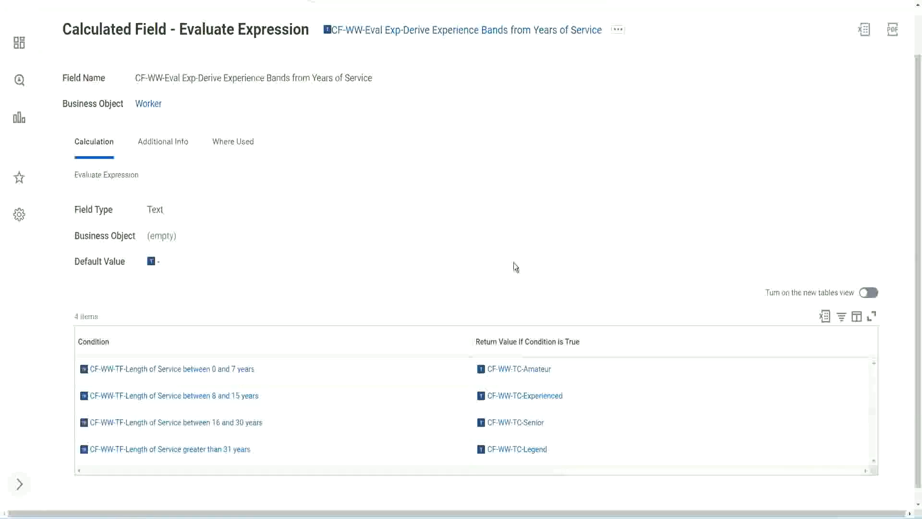
{"action": "left_click", "coordinate": [418, 339]}
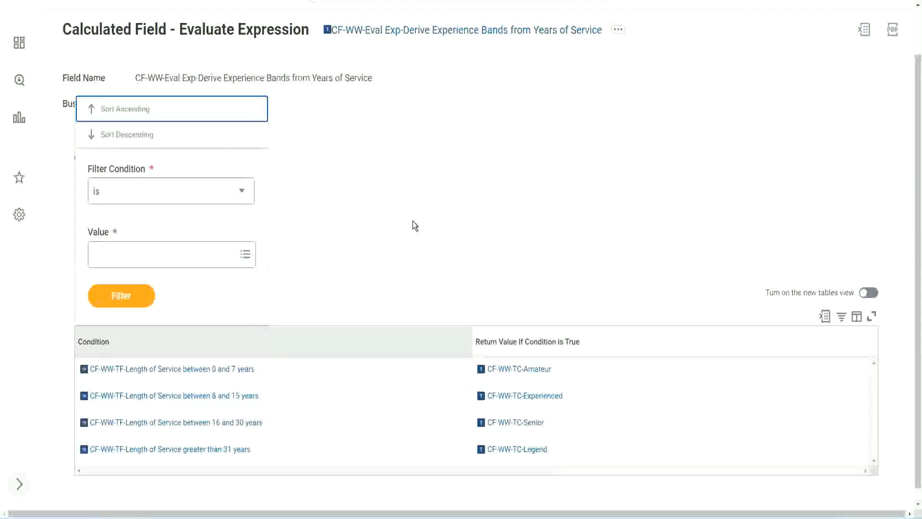
{"action": "left_click", "coordinate": [412, 222]}
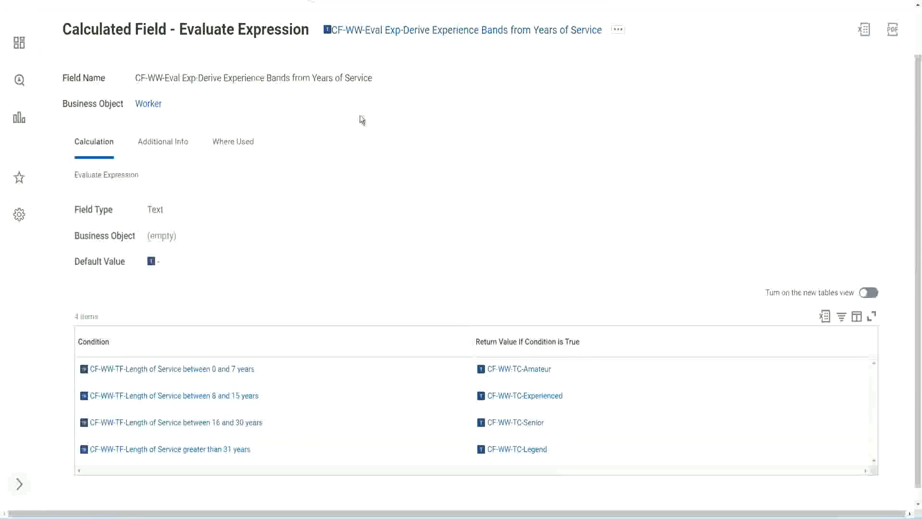
{"action": "right_click", "coordinate": [407, 34]}
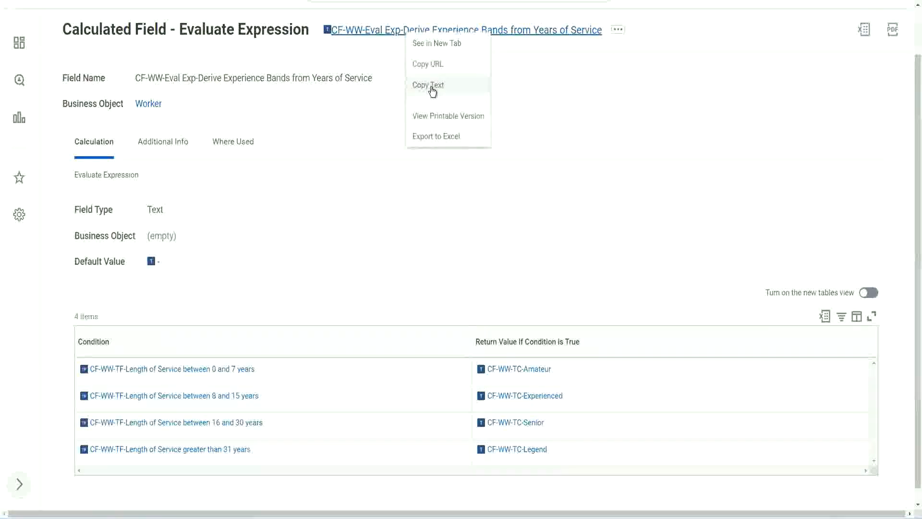
{"action": "left_click", "coordinate": [430, 85]}
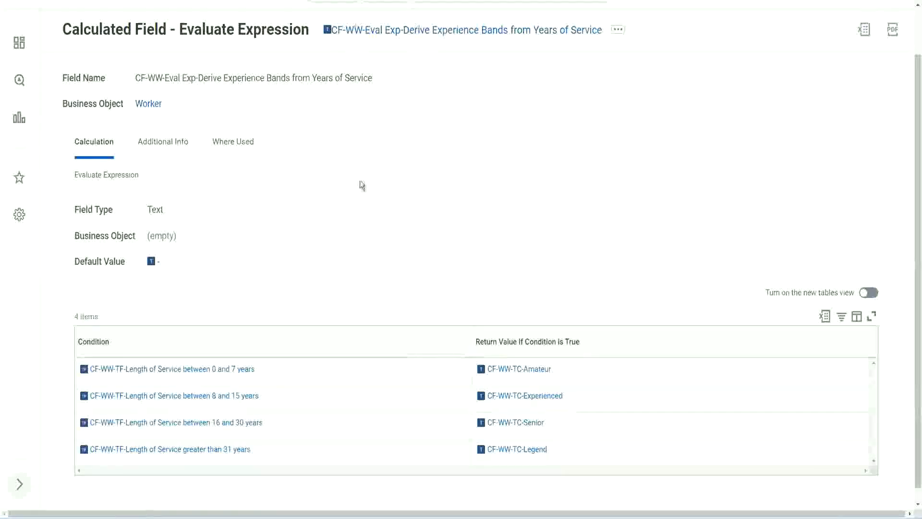
Return to the WW Employee Details report definition and open the Create Calculated Field task by searching for "create cal field".
{"action": "scroll", "coordinate": [358, 191], "scroll_direction": "up", "scroll_amount": 1}
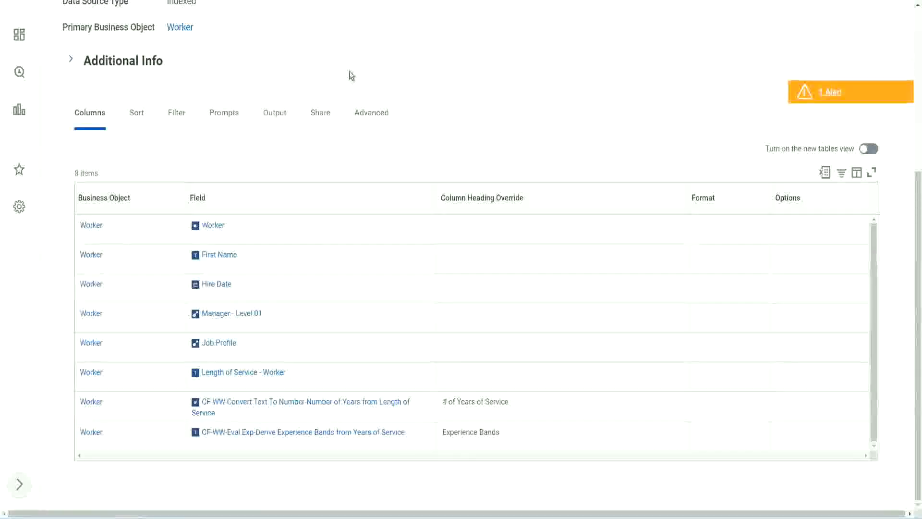
{"action": "scroll", "coordinate": [347, 74], "scroll_direction": "up", "scroll_amount": 5}
{"action": "left_click", "coordinate": [374, 58]}
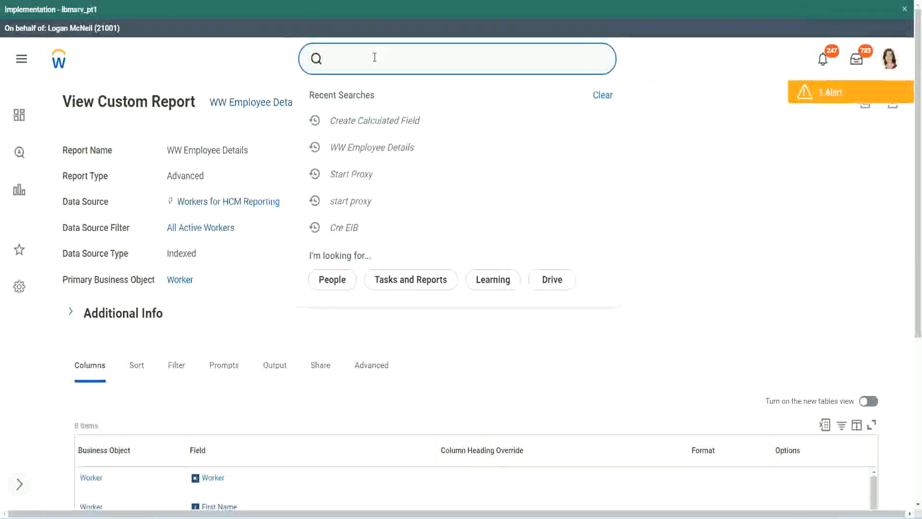
{"action": "type", "text": "create cal field"}
{"action": "left_click", "coordinate": [385, 99]}
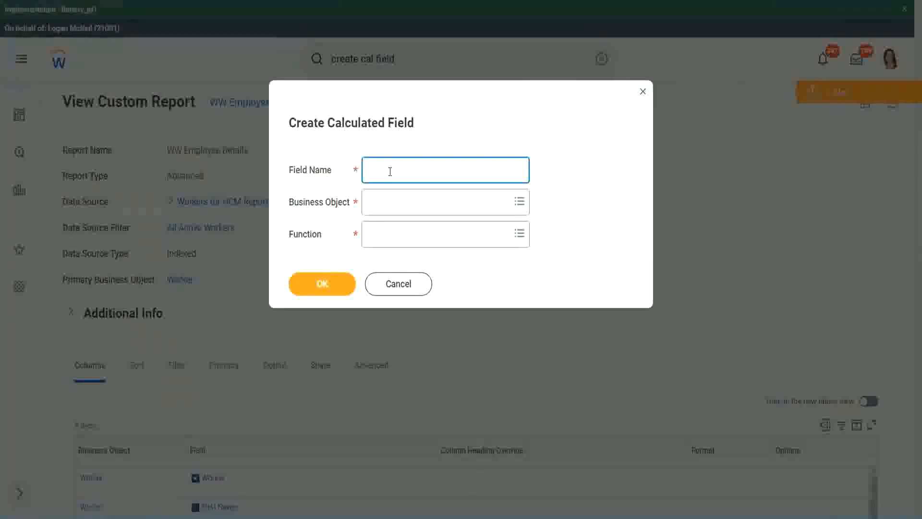
Paste the copied calculated field name as the field name and insert "Bands" after "Eval Exp".
{"action": "key", "text": "ctrl+v"}
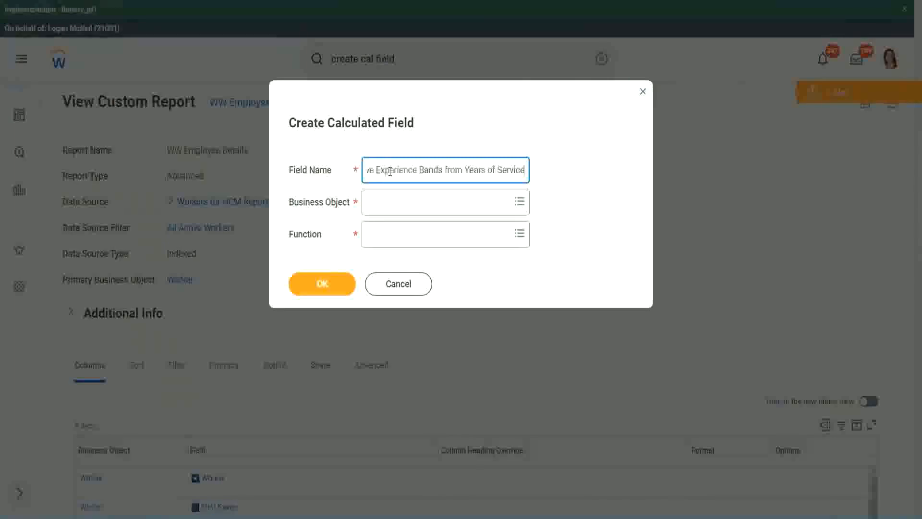
{"action": "left_click_drag", "start_coordinate": [389, 171], "coordinate": [336, 186]}
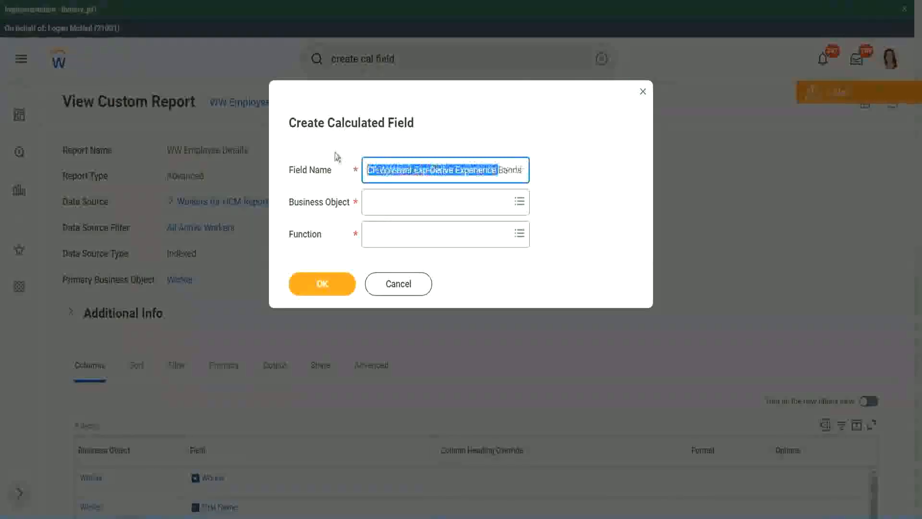
{"action": "left_click", "coordinate": [411, 170]}
{"action": "double_click", "coordinate": [421, 171]}
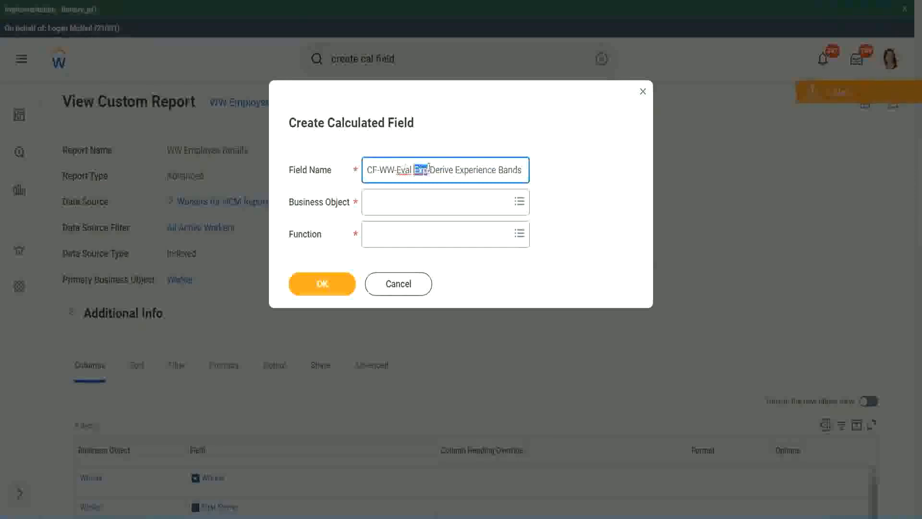
{"action": "left_click", "coordinate": [428, 170]}
{"action": "type", "text": "bands"}
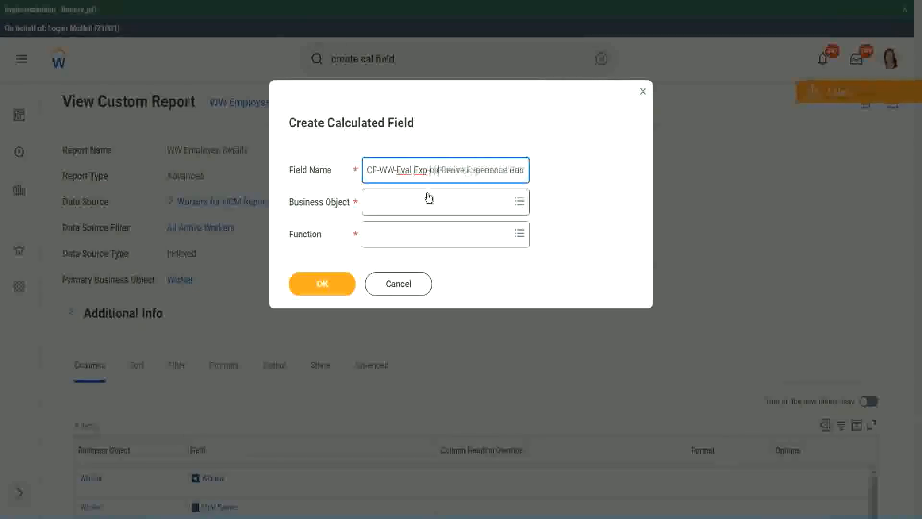
{"action": "key", "text": "Left"}
{"action": "key", "text": "Left"}
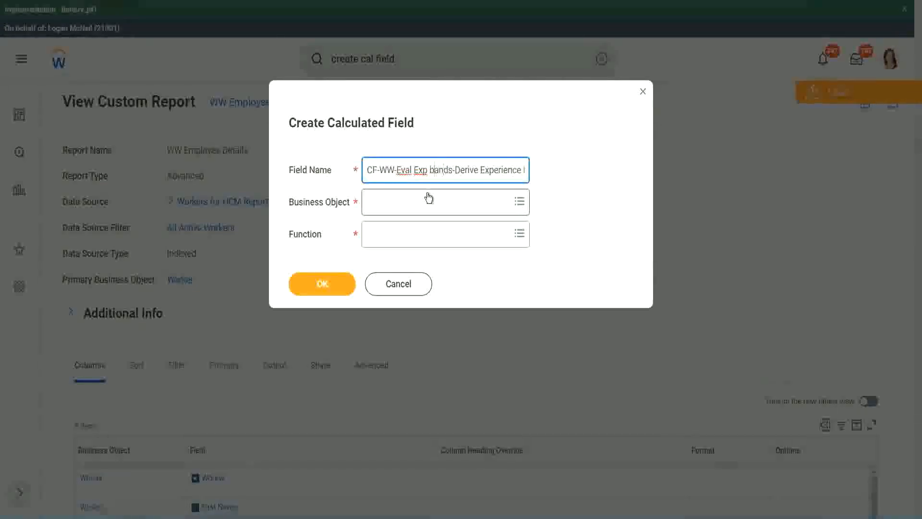
{"action": "key", "text": "shift+Left"}
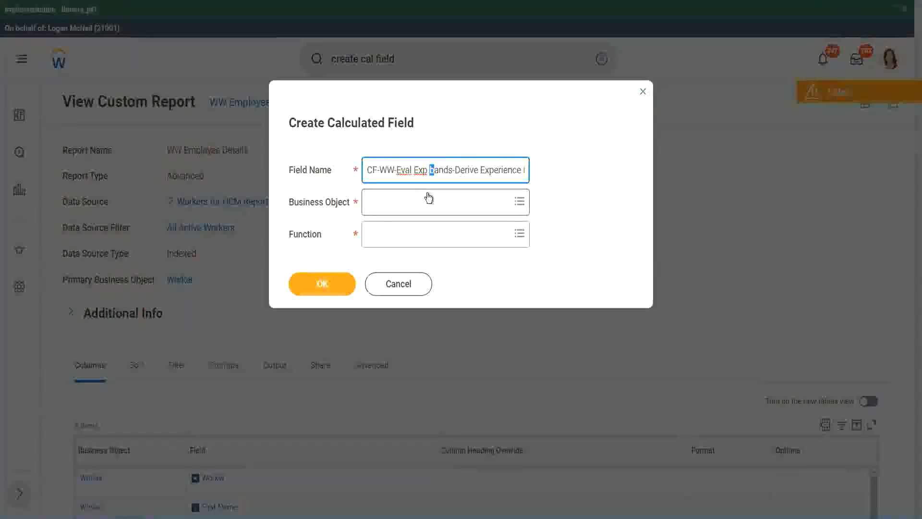
{"action": "type", "text": "B"}
Replace "Derive" with "Determine" in the new calculated field's name.
{"action": "key", "text": "Right"}
{"action": "key", "text": "Right"}
{"action": "key", "text": "Right"}
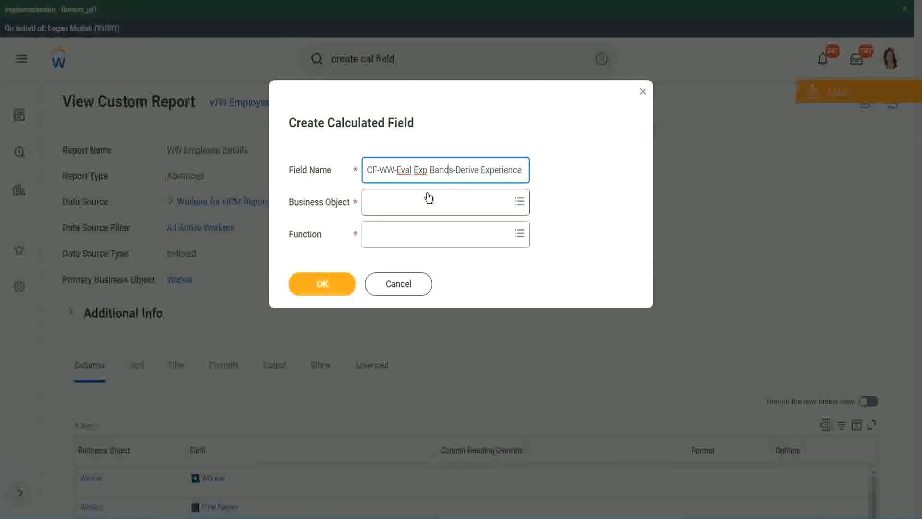
{"action": "key", "text": "Right"}
{"action": "key", "text": "Right"}
{"action": "key", "text": "Right"}
{"action": "key", "text": "Right"}
{"action": "key", "text": "Right"}
{"action": "key", "text": "Right"}
{"action": "key", "text": "Right"}
{"action": "key", "text": "End"}
{"action": "key", "text": "Right"}
{"action": "key", "text": "Right"}
{"action": "key", "text": "Right"}
{"action": "key", "text": "Right"}
{"action": "key", "text": "Right"}
{"action": "key", "text": "Right"}
{"action": "key", "text": "Right"}
{"action": "key", "text": "Right"}
{"action": "key", "text": "Right"}
{"action": "key", "text": "Right"}
{"action": "key", "text": "Right"}
{"action": "key", "text": "Right"}
{"action": "key", "text": "Right"}
{"action": "key", "text": "Right"}
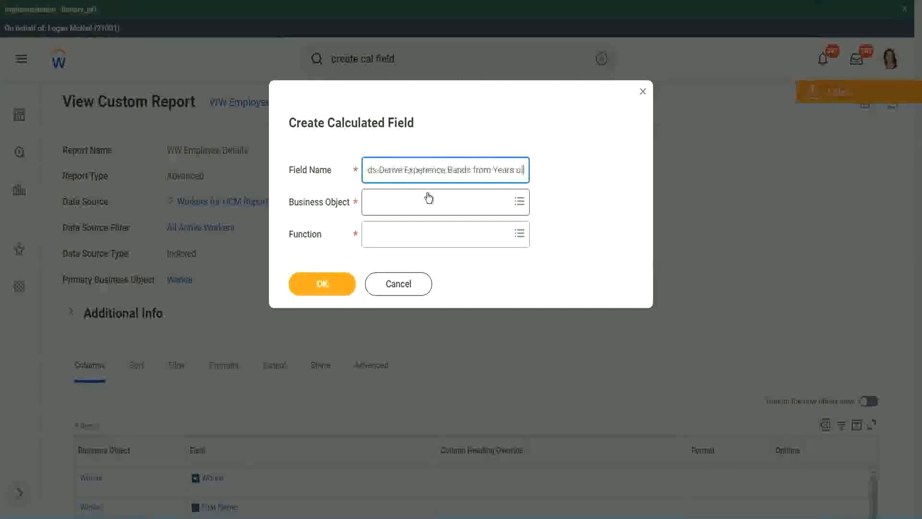
{"action": "key", "text": "Left"}
{"action": "key", "text": "Left"}
{"action": "key", "text": "Left"}
{"action": "key", "text": "Left"}
{"action": "key", "text": "Left"}
{"action": "key", "text": "Left"}
{"action": "key", "text": "Left"}
{"action": "key", "text": "Left"}
{"action": "key", "text": "Left"}
{"action": "key", "text": "Left"}
{"action": "key", "text": "Left"}
{"action": "key", "text": "Left"}
{"action": "key", "text": "Left"}
{"action": "key", "text": "Left"}
{"action": "key", "text": "Left"}
{"action": "key", "text": "Left"}
{"action": "key", "text": "Left"}
{"action": "key", "text": "Left"}
{"action": "key", "text": "Left"}
{"action": "key", "text": "Left"}
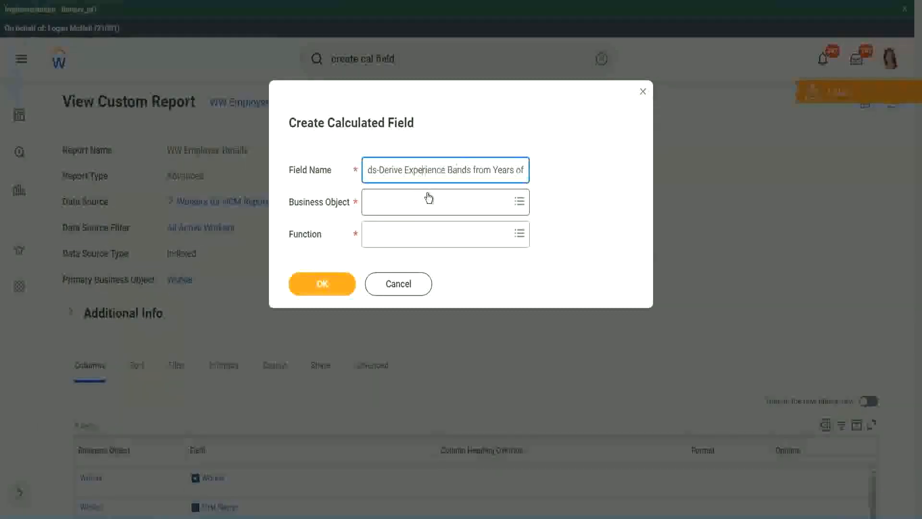
{"action": "key", "text": "Left"}
{"action": "key", "text": "Left"}
{"action": "key", "text": "shift+Left"}
{"action": "key", "text": "shift+Left"}
{"action": "key", "text": "shift+Left"}
{"action": "key", "text": "shift+Left"}
{"action": "key", "text": "shift+Left"}
{"action": "key", "text": "shift+Left"}
{"action": "type", "text": "Determine"}
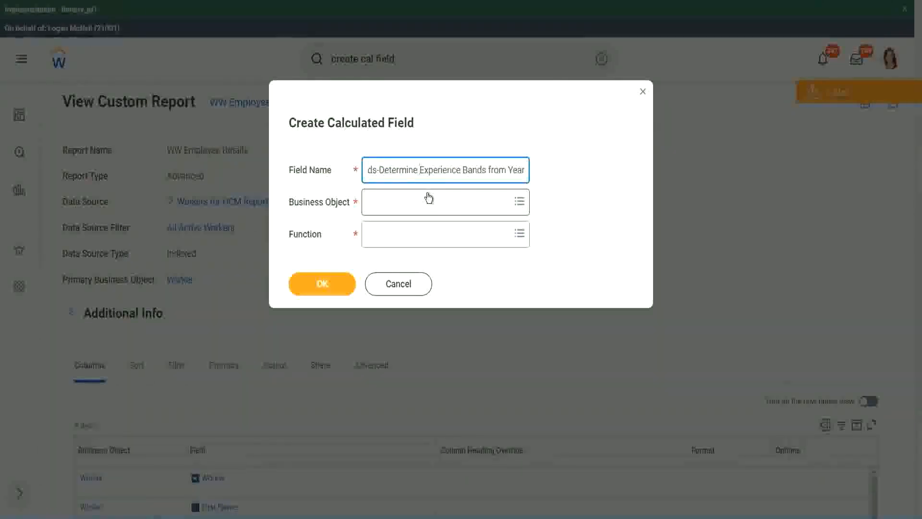
{"action": "key", "text": "Right"}
{"action": "key", "text": "Right"}
{"action": "key", "text": "Right"}
{"action": "key", "text": "Right"}
{"action": "key", "text": "Right"}
{"action": "key", "text": "Right"}
{"action": "key", "text": "Right"}
{"action": "key", "text": "Right"}
{"action": "key", "text": "Right"}
{"action": "key", "text": "Right"}
{"action": "key", "text": "Right"}
{"action": "key", "text": "Right"}
{"action": "key", "text": "Right"}
{"action": "key", "text": "Right"}
{"action": "key", "text": "Right"}
{"action": "key", "text": "Right"}
{"action": "key", "text": "Right"}
{"action": "key", "text": "Right"}
{"action": "key", "text": "Right"}
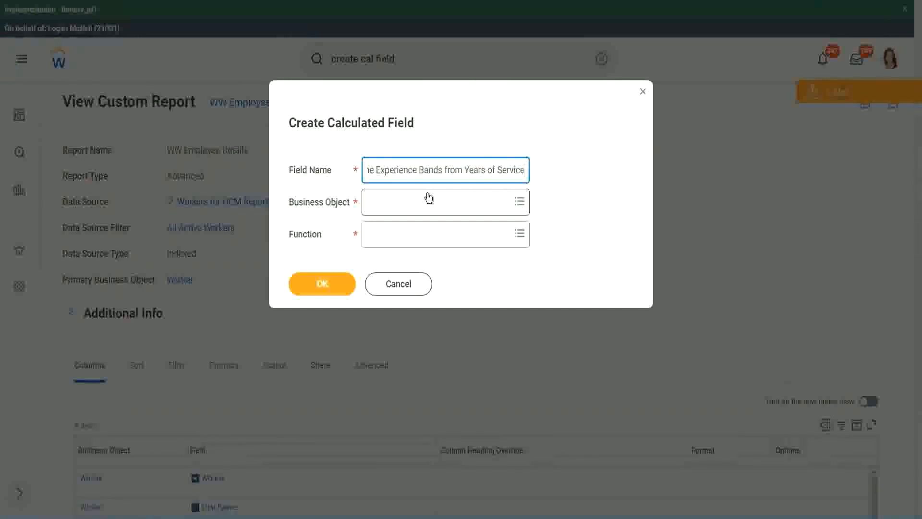
Set the business object to Worker and the function to Evaluate Expression Band.
{"action": "left_click", "coordinate": [410, 204]}
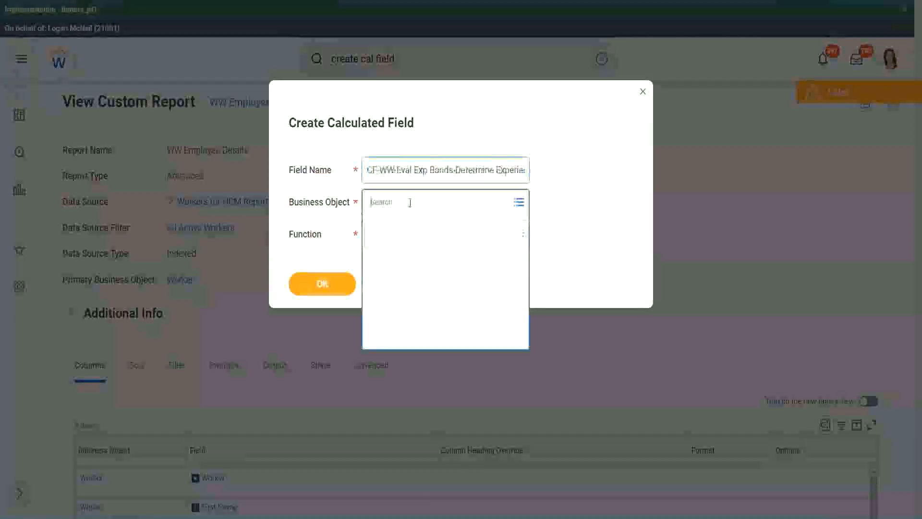
{"action": "type", "text": "worker"}
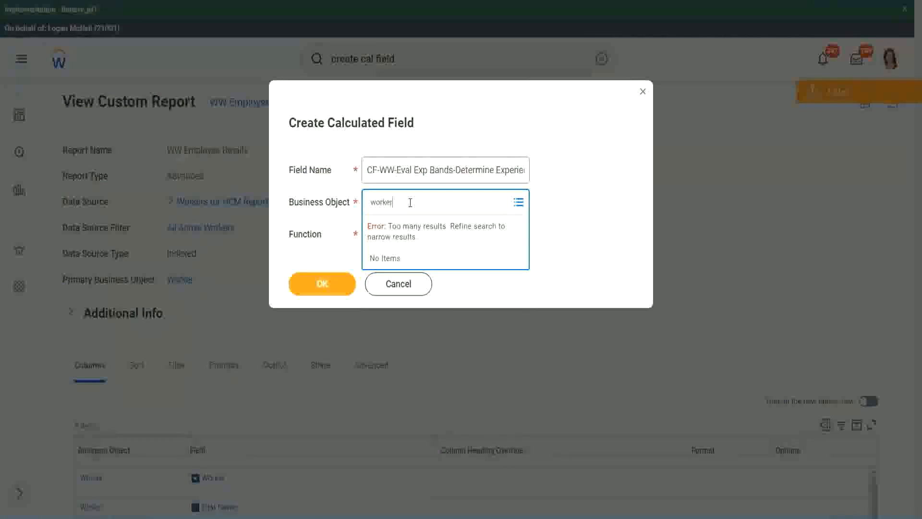
{"action": "key", "text": "Return"}
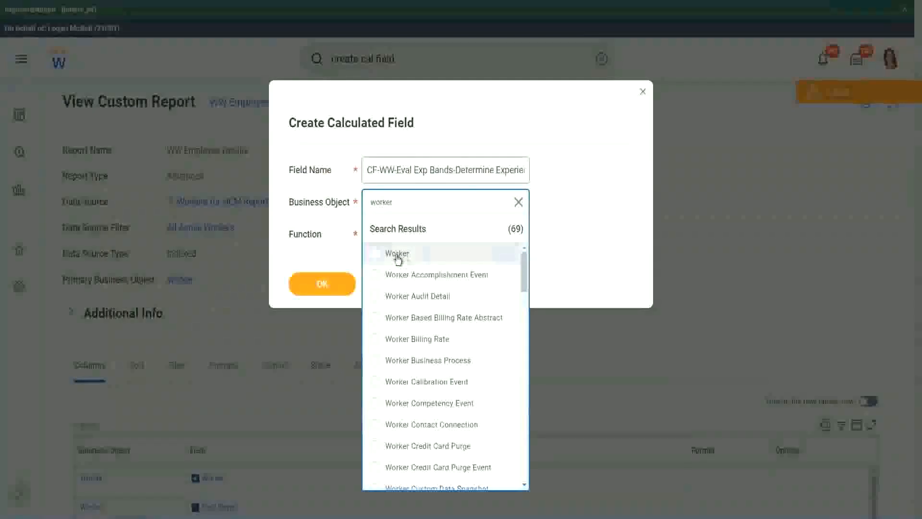
{"action": "left_click", "coordinate": [396, 254]}
{"action": "left_click", "coordinate": [390, 232]}
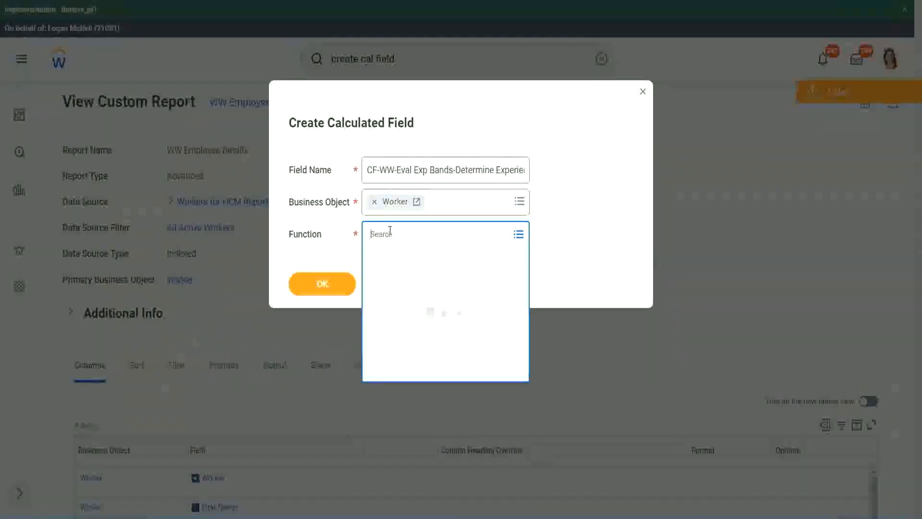
{"action": "type", "text": "eval exp"}
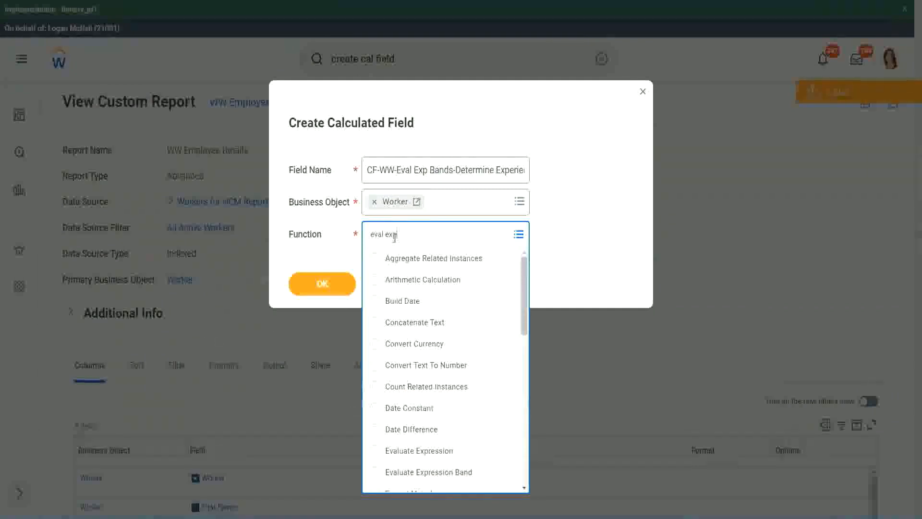
{"action": "key", "text": "Return"}
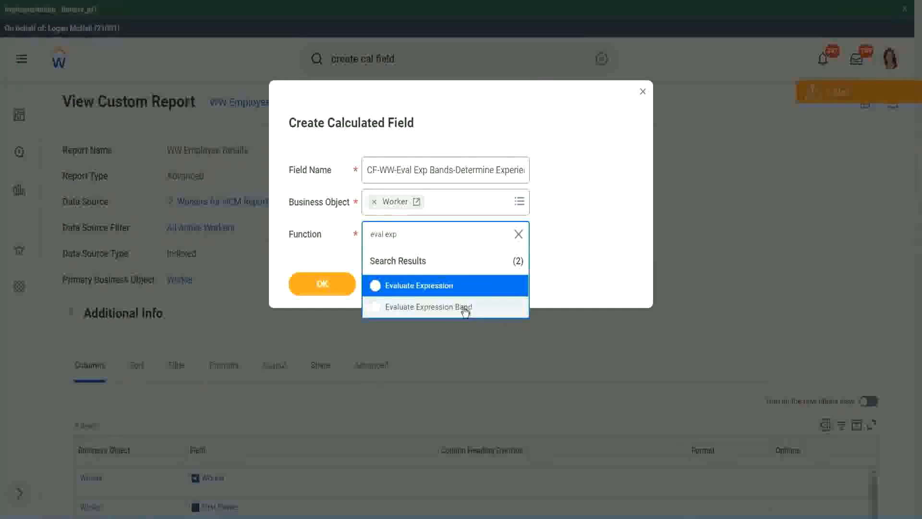
{"action": "left_click", "coordinate": [465, 307]}
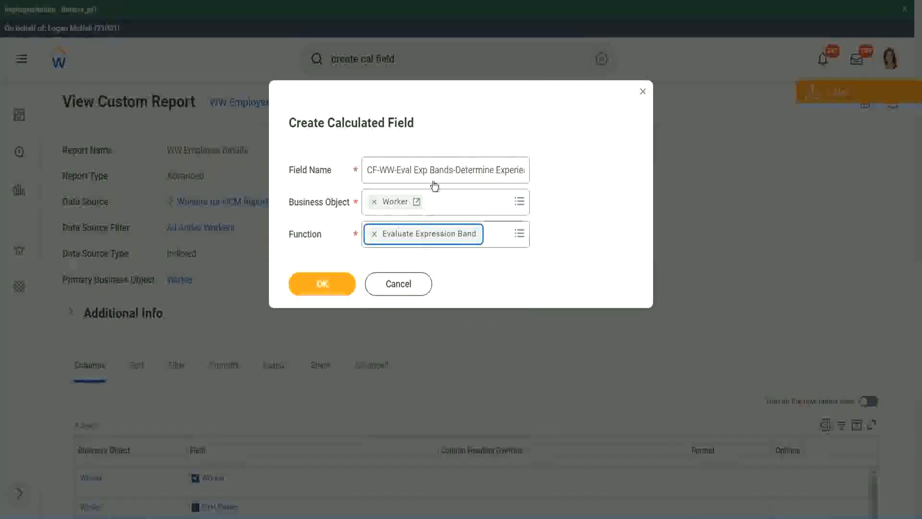
Change "Bands" to "Band" after "Eval Exp" in the field name and proceed to the calculation definition.
{"action": "left_click", "coordinate": [451, 168]}
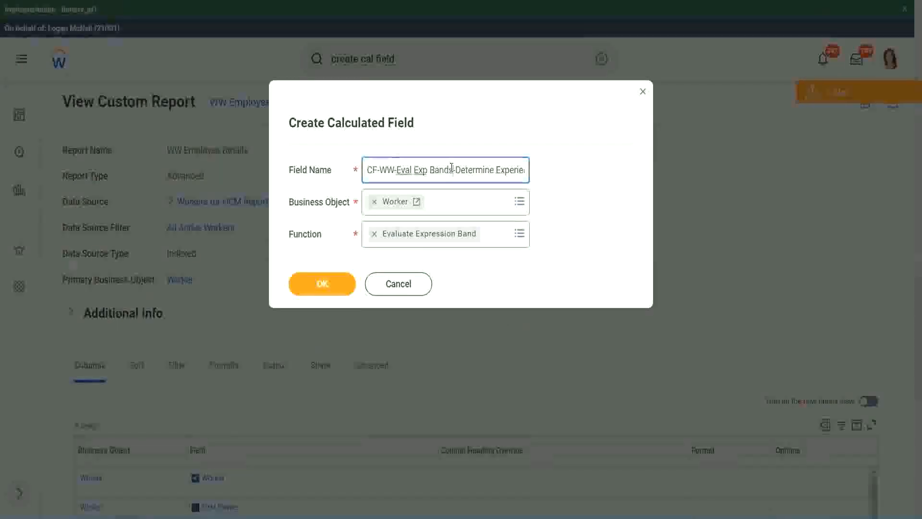
{"action": "key", "text": "BackSpace"}
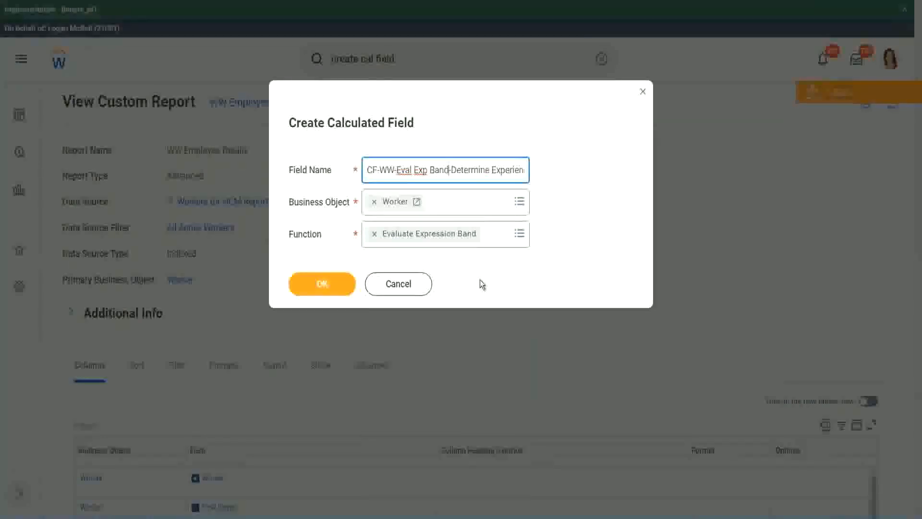
{"action": "left_click", "coordinate": [326, 286]}
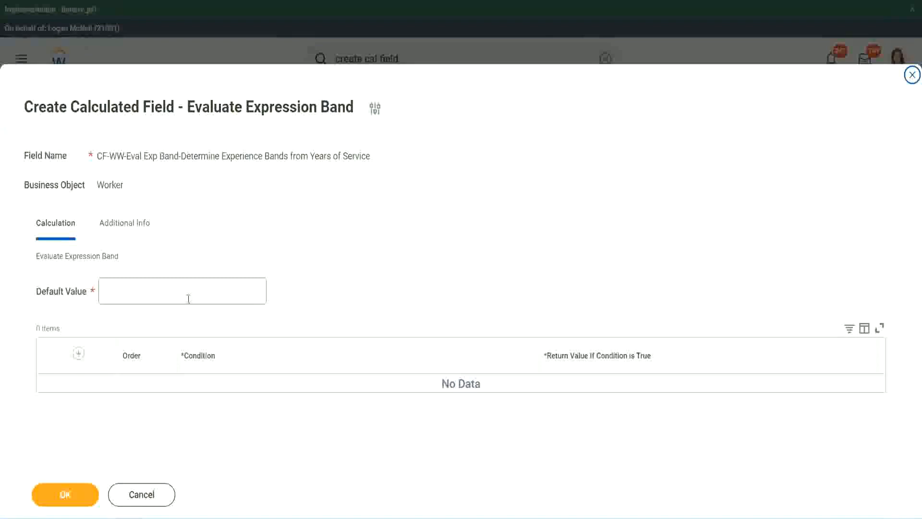
Enter "-" as the default value and add the first condition row.
{"action": "left_click", "coordinate": [134, 296]}
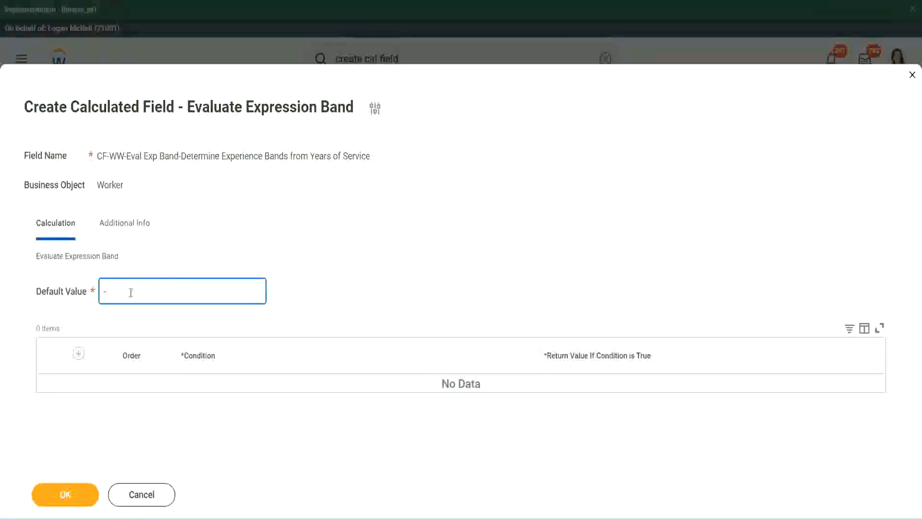
{"action": "left_click", "coordinate": [78, 354]}
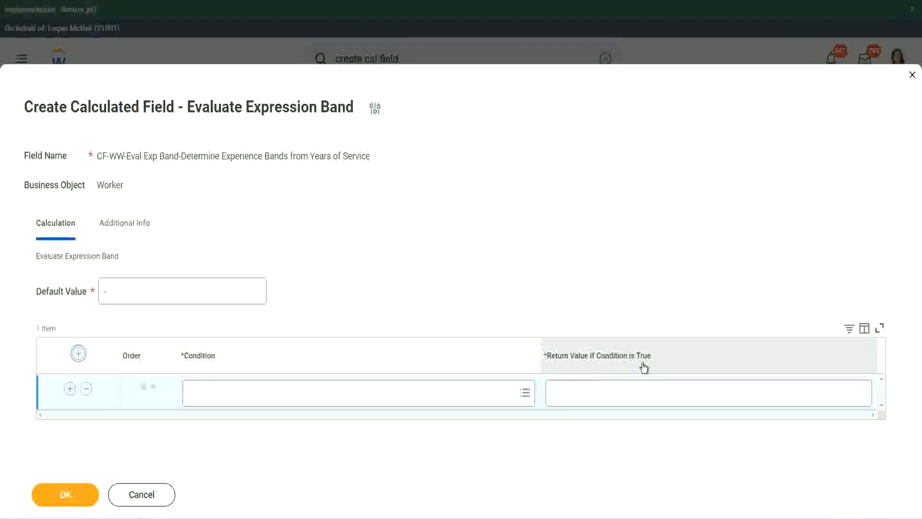
{"action": "left_click", "coordinate": [601, 392]}
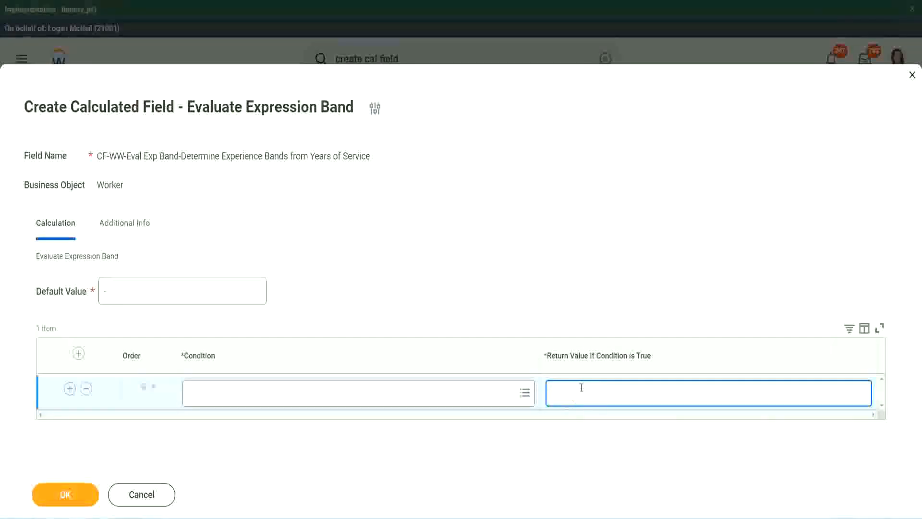
{"action": "type", "text": "adkjdjaidjaijdiaj"}
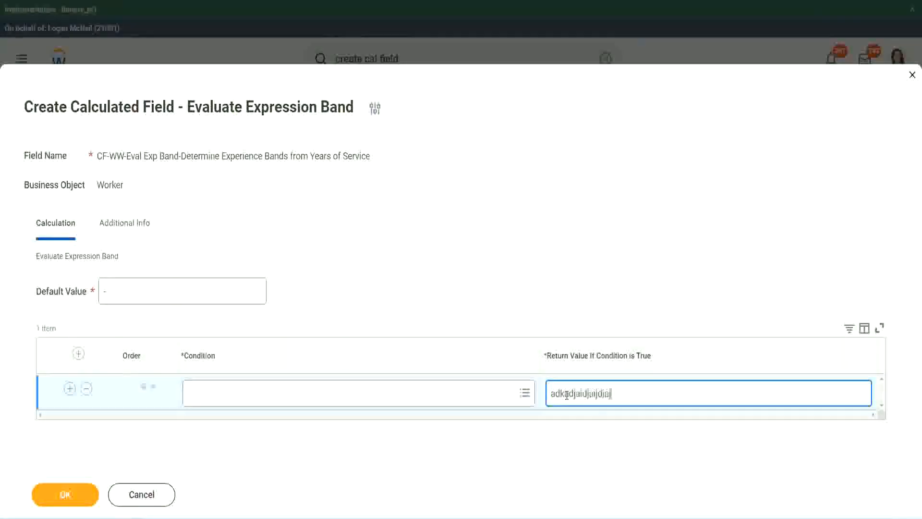
{"action": "key", "text": "BackSpace"}
{"action": "key", "text": "BackSpace"}
{"action": "key", "text": "BackSpace"}
{"action": "key", "text": "BackSpace"}
{"action": "key", "text": "BackSpace"}
{"action": "key", "text": "BackSpace"}
{"action": "key", "text": "BackSpace"}
{"action": "key", "text": "BackSpace"}
{"action": "key", "text": "BackSpace"}
{"action": "key", "text": "BackSpace"}
{"action": "key", "text": "BackSpace"}
{"action": "key", "text": "BackSpace"}
{"action": "key", "text": "BackSpace"}
{"action": "key", "text": "BackSpace"}
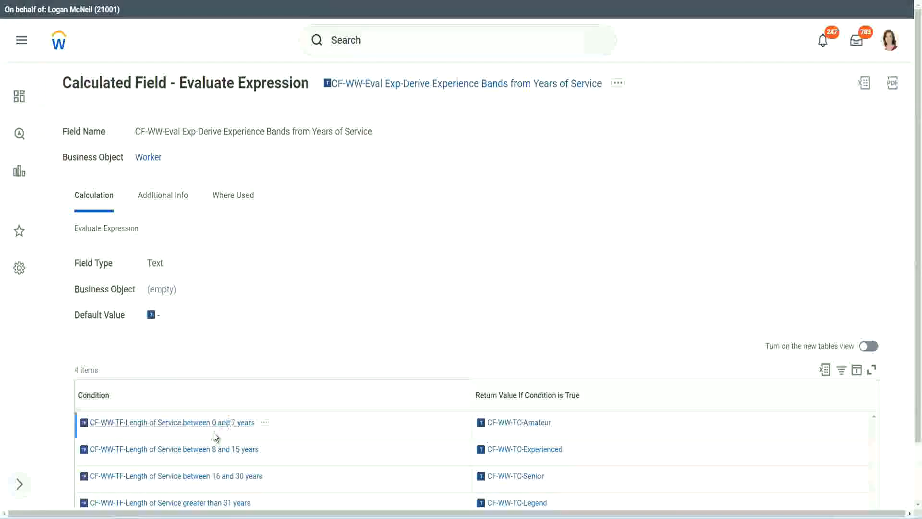
Copy CF-WW-TF-Length of Service between 0 and 7 years from the existing Evaluate Expression field and set it as the first row's condition.
{"action": "right_click", "coordinate": [211, 427]}
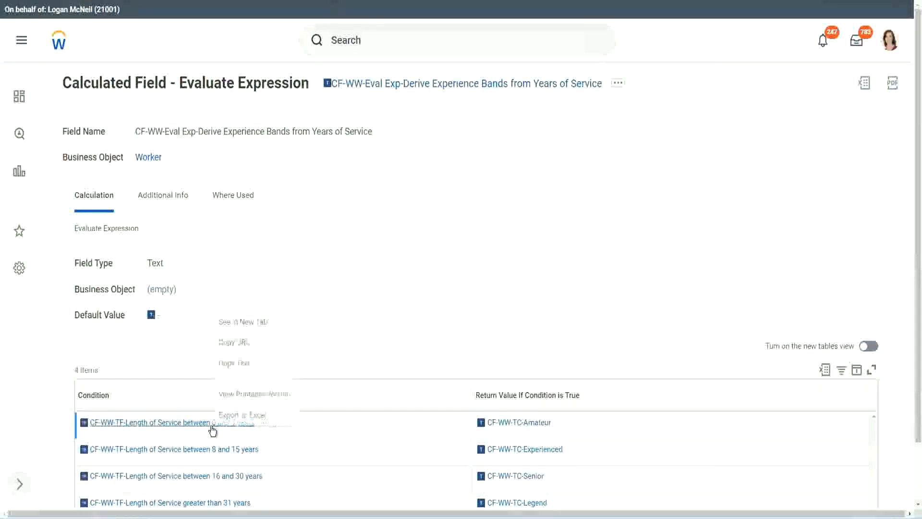
{"action": "left_click", "coordinate": [252, 363]}
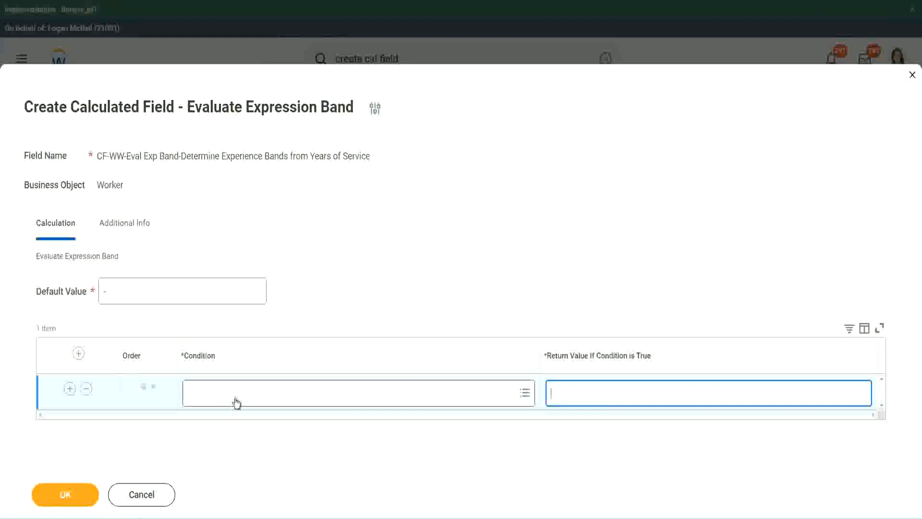
{"action": "left_click", "coordinate": [232, 397]}
{"action": "key", "text": "ctrl+v"}
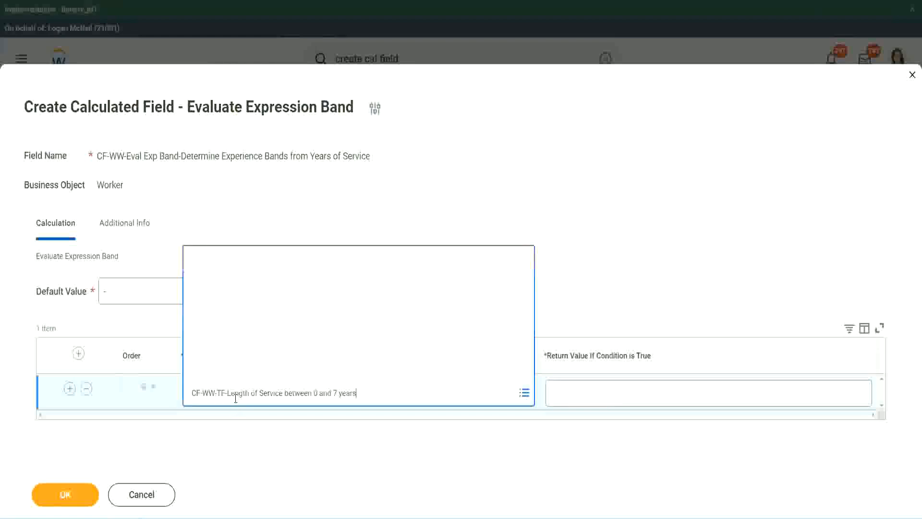
{"action": "key", "text": "Return"}
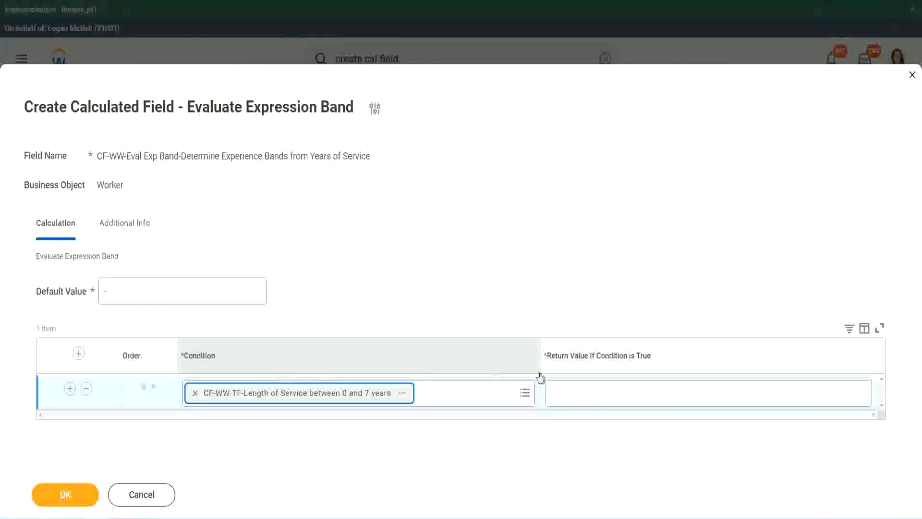
Set the first condition's return value to "Amateur" and add two more condition rows.
{"action": "left_click", "coordinate": [583, 384]}
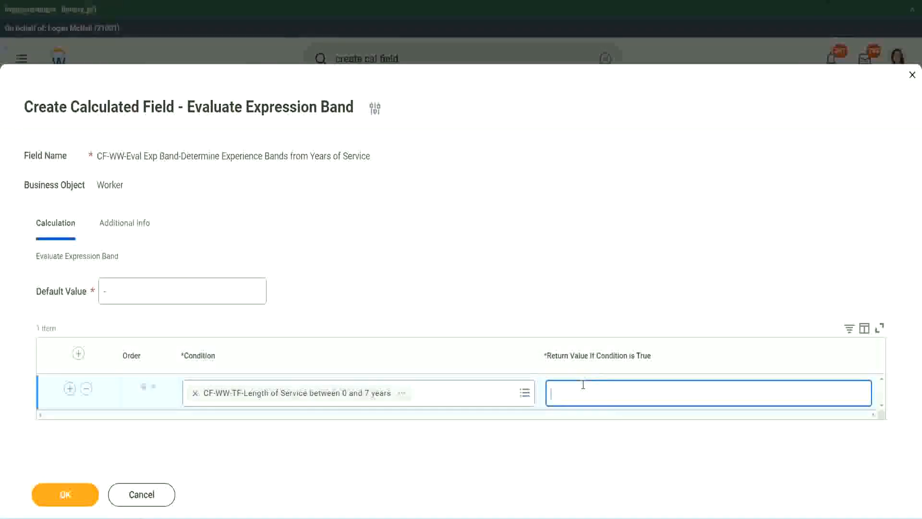
{"action": "type", "text": "Amateur"}
{"action": "left_click", "coordinate": [70, 389]}
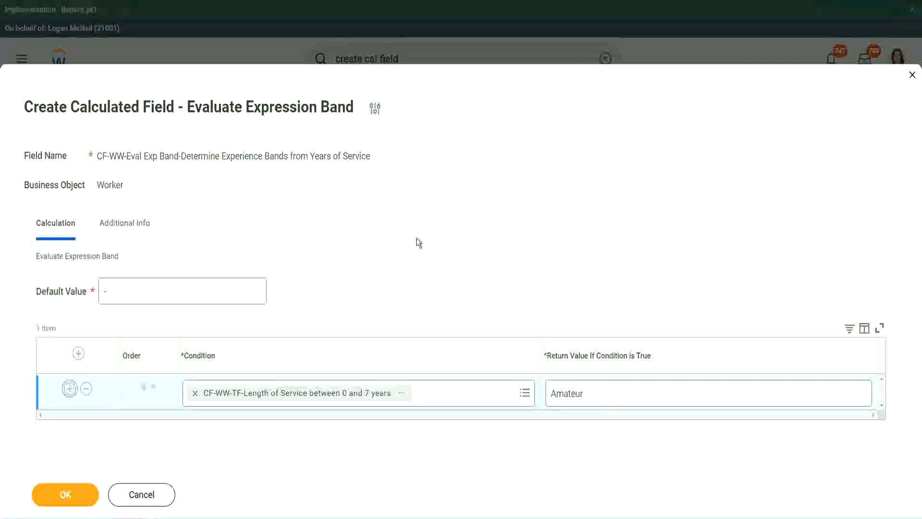
{"action": "left_click", "coordinate": [69, 423]}
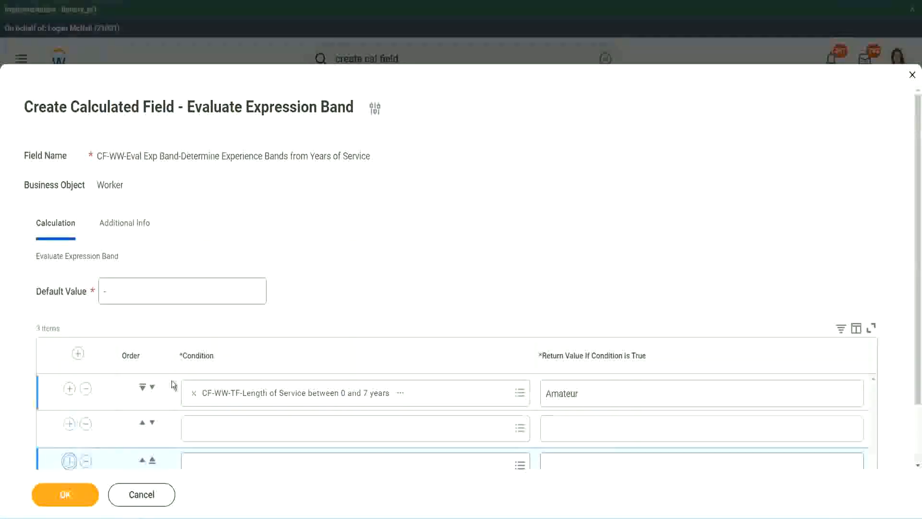
Copy CF-WW-TF-Length of Service between 16 and 30 years from the existing field into the second condition row, and move that row down to third.
{"action": "scroll", "coordinate": [171, 380], "scroll_direction": "down", "scroll_amount": 2}
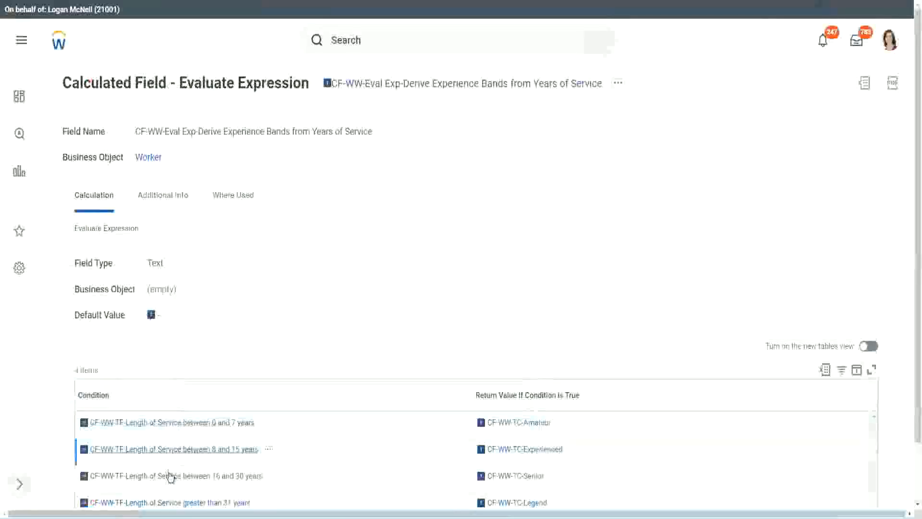
{"action": "right_click", "coordinate": [168, 475]}
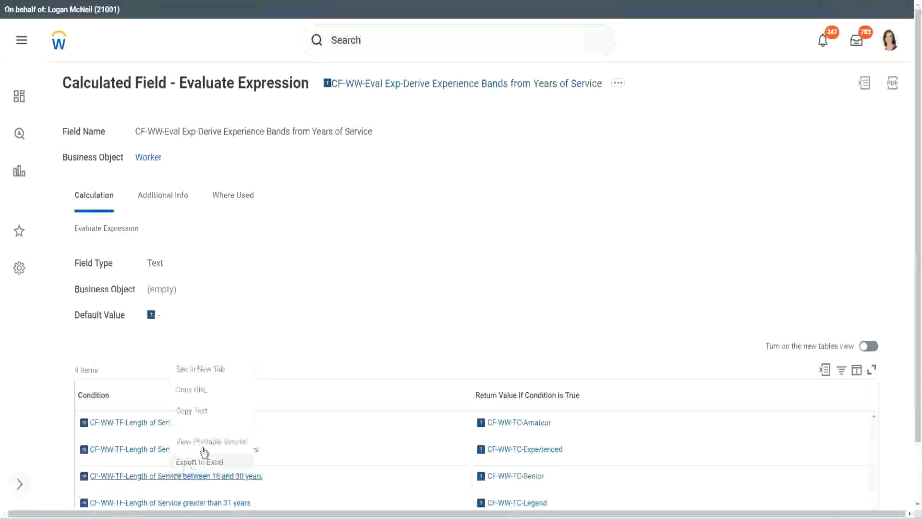
{"action": "left_click", "coordinate": [213, 410]}
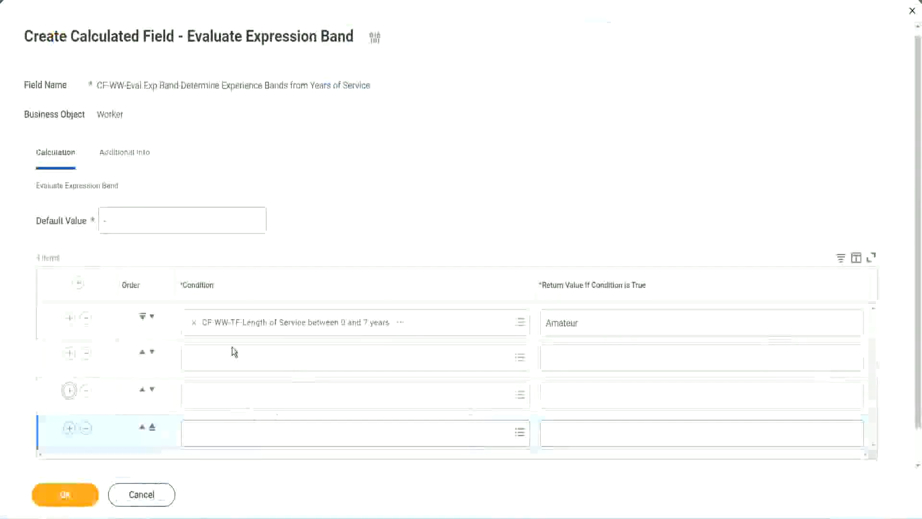
{"action": "left_click", "coordinate": [235, 355]}
{"action": "key", "text": "ctrl+v"}
{"action": "key", "text": "Return"}
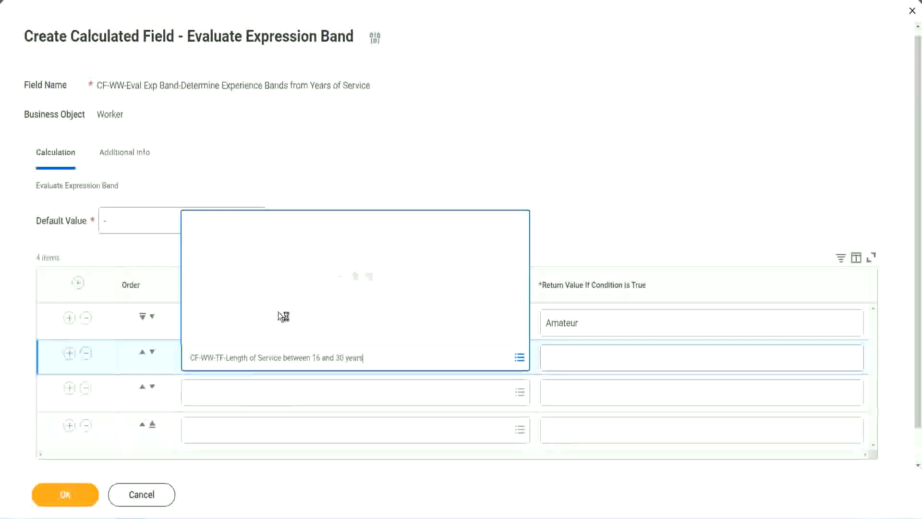
{"action": "left_click", "coordinate": [152, 352]}
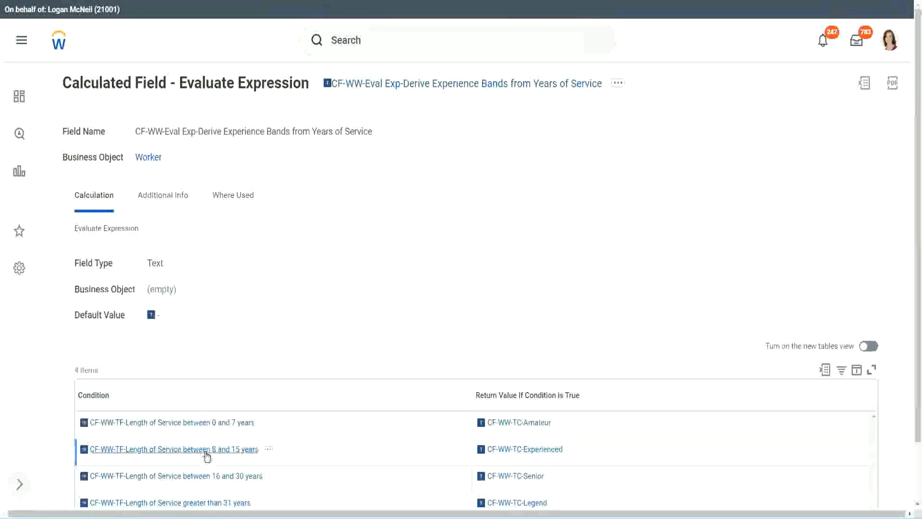
Copy CF-WW-TF-Length of Service between 8 and 15 years from the existing field and set it as the second row's condition.
{"action": "right_click", "coordinate": [207, 455]}
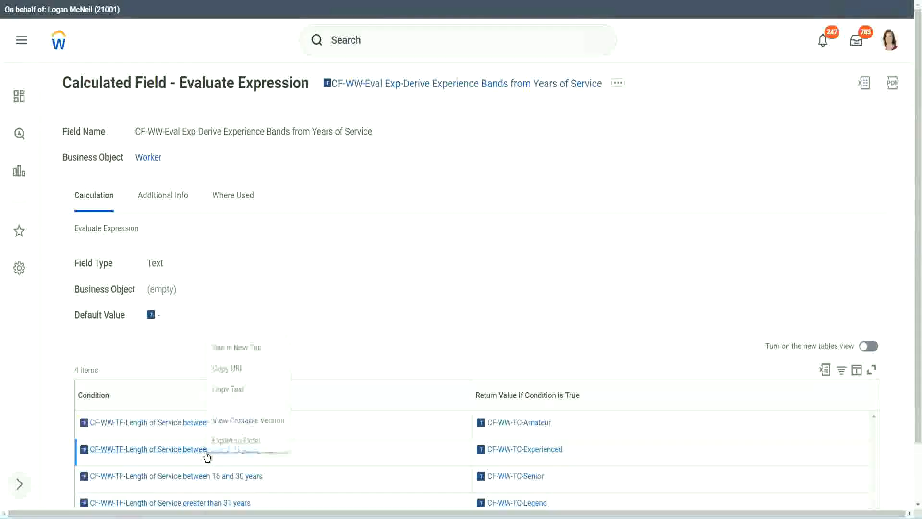
{"action": "left_click", "coordinate": [239, 394]}
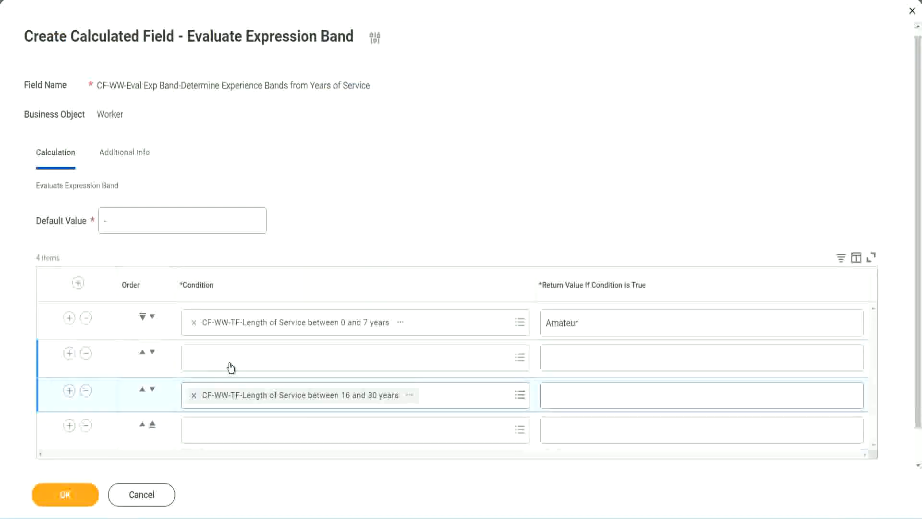
{"action": "left_click", "coordinate": [231, 368]}
{"action": "key", "text": "ctrl+v"}
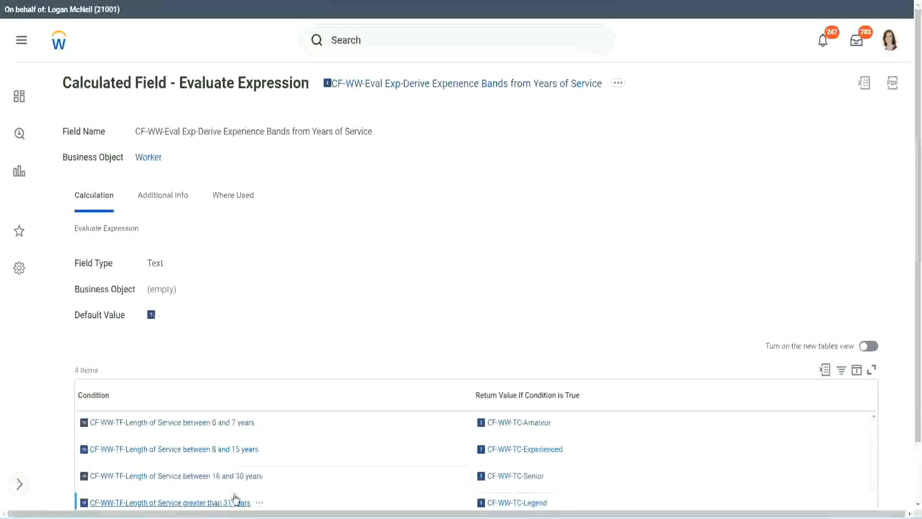
Copy CF-WW-TF-Length of Service greater than 31 years from the existing field and set it as the fourth row's condition.
{"action": "right_click", "coordinate": [236, 498]}
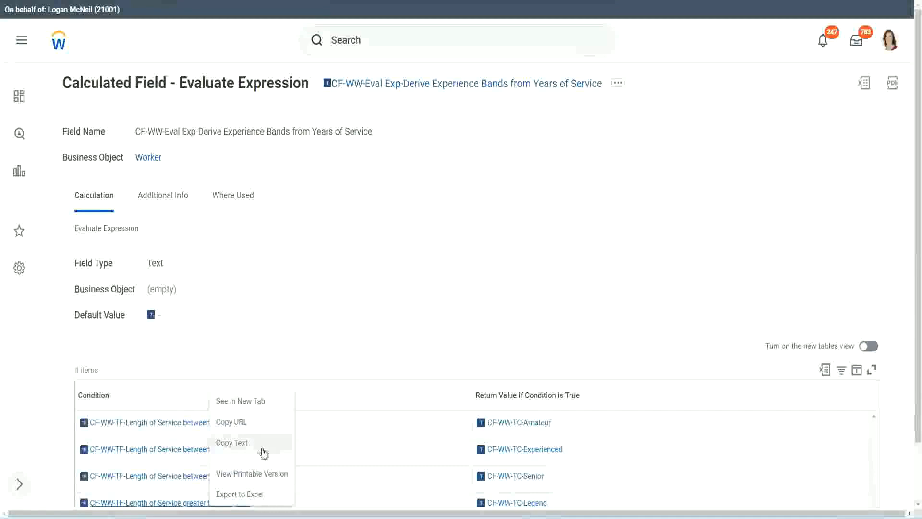
{"action": "left_click", "coordinate": [263, 452]}
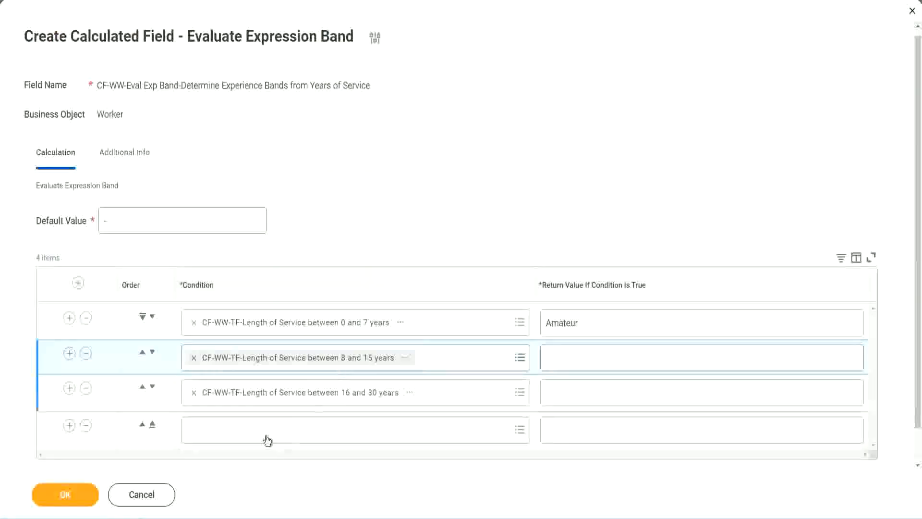
{"action": "left_click", "coordinate": [265, 430]}
{"action": "key", "text": "ctrl+v"}
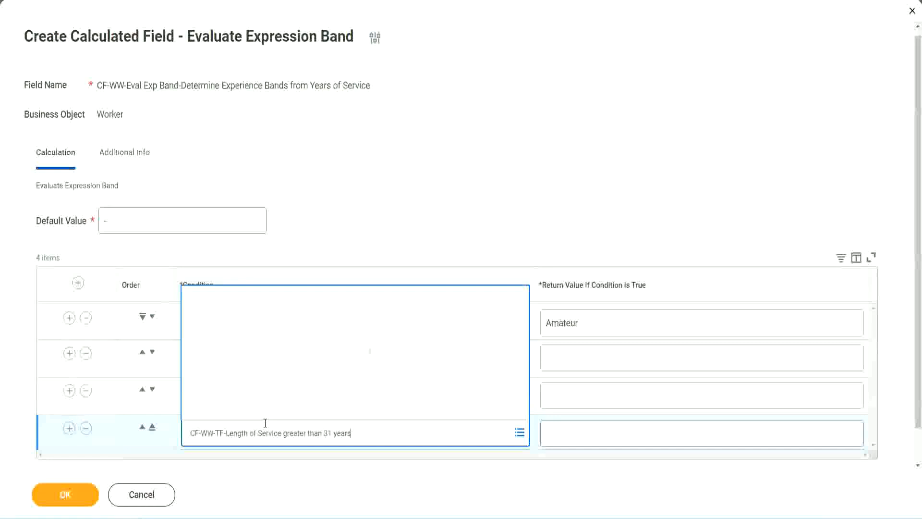
{"action": "key", "text": "Return"}
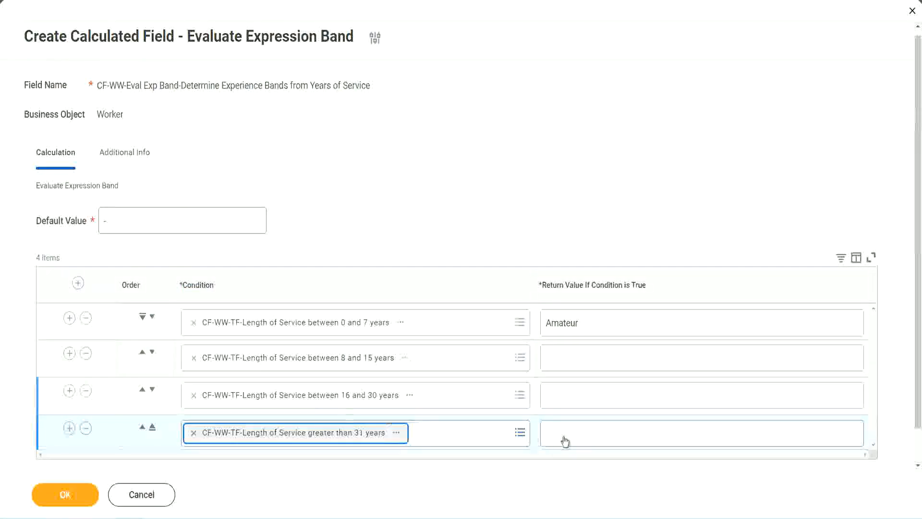
Set the fourth row's return value to "Legend", the third to "Senior" and the second to "Experienced", and save the calculated field.
{"action": "left_click", "coordinate": [604, 432]}
{"action": "type", "text": "Le"}
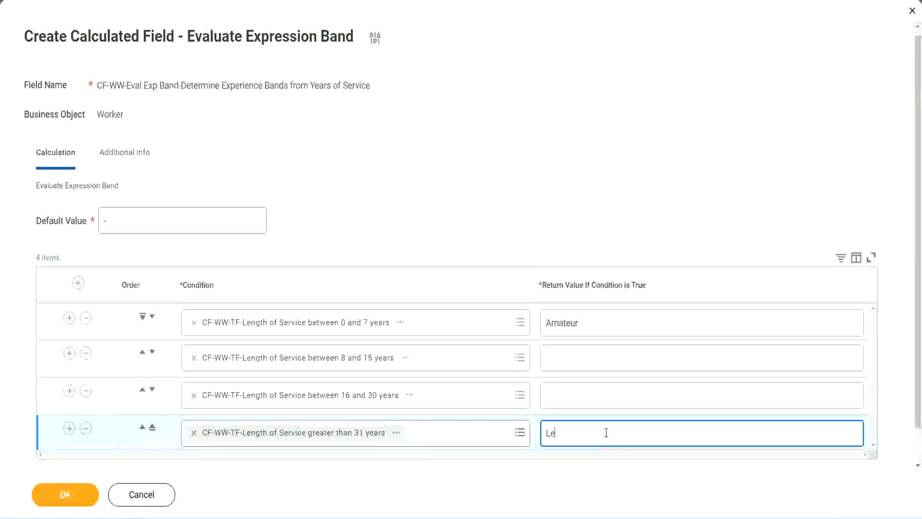
{"action": "type", "text": "gend"}
{"action": "left_click", "coordinate": [567, 394]}
{"action": "type", "text": "S"}
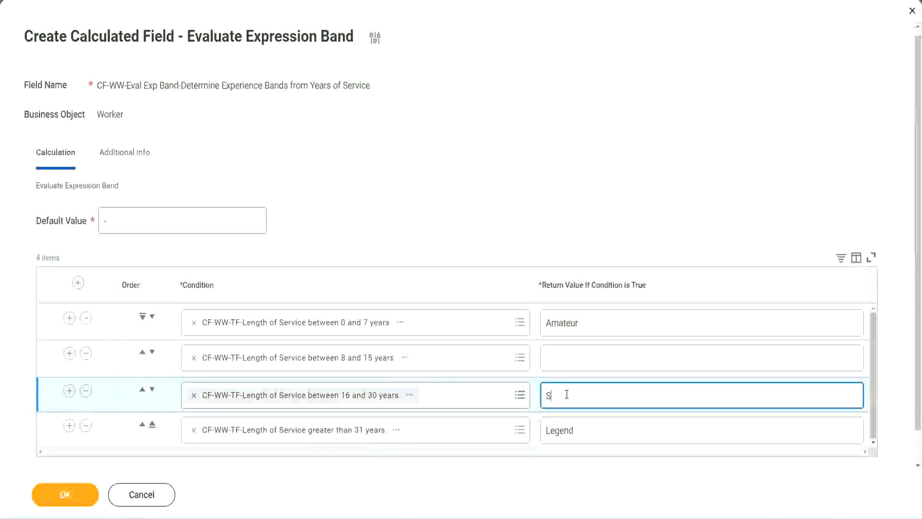
{"action": "type", "text": "enior"}
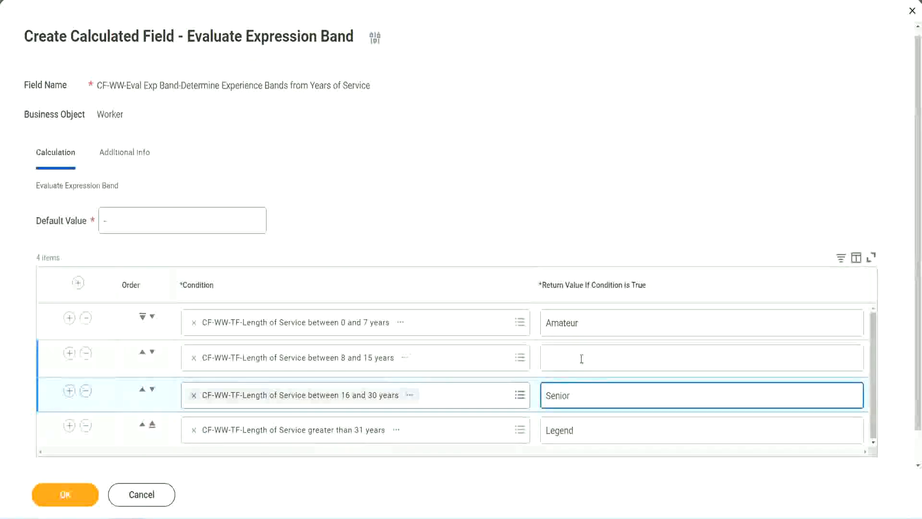
{"action": "left_click", "coordinate": [581, 359]}
{"action": "type", "text": "Ex"}
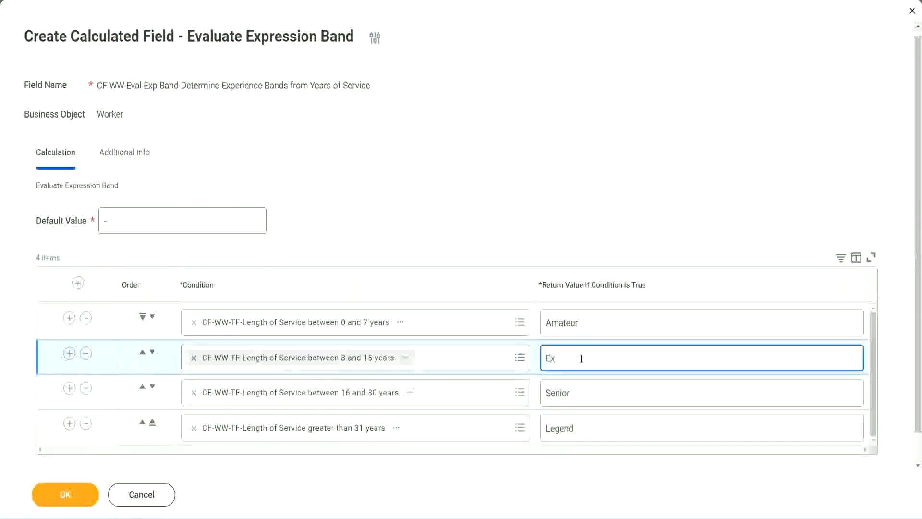
{"action": "type", "text": "perienced"}
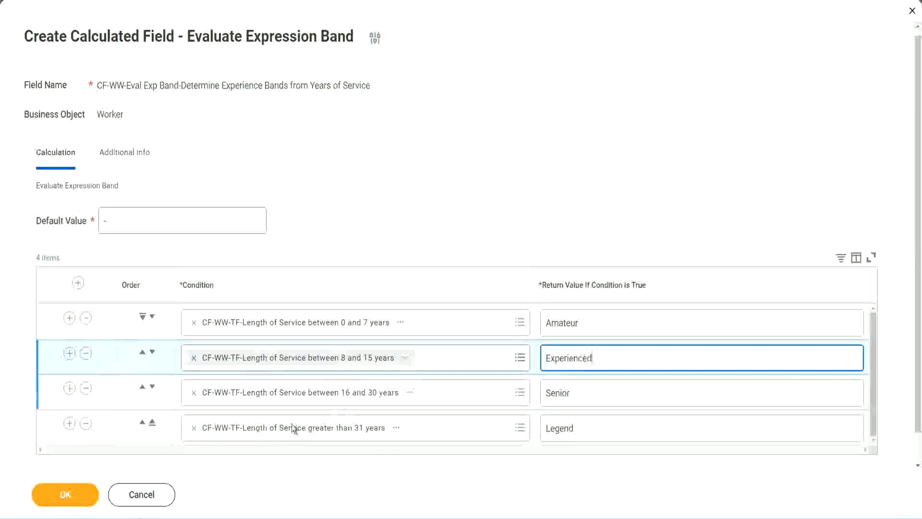
{"action": "left_click", "coordinate": [64, 495]}
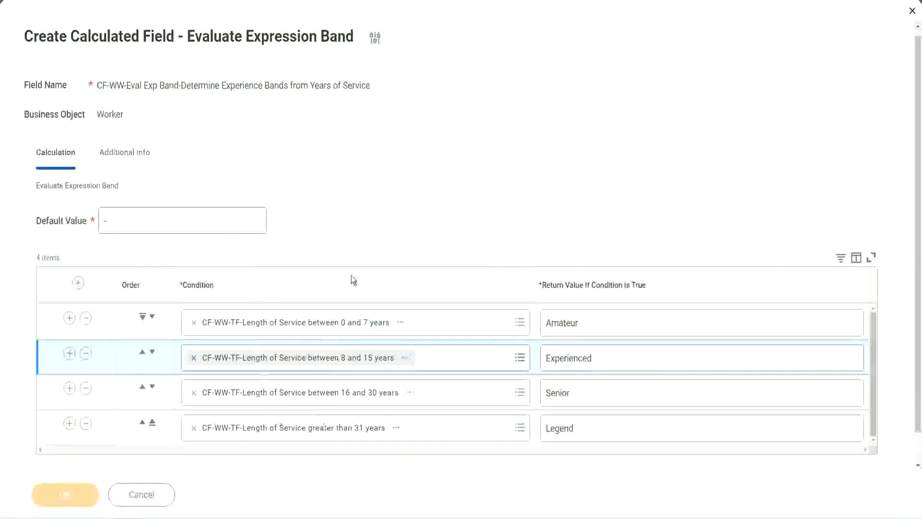
Check the return values of the saved Evaluate Expression Band field and copy the calculated field's name.
{"action": "scroll", "coordinate": [315, 296], "scroll_direction": "down", "scroll_amount": 3}
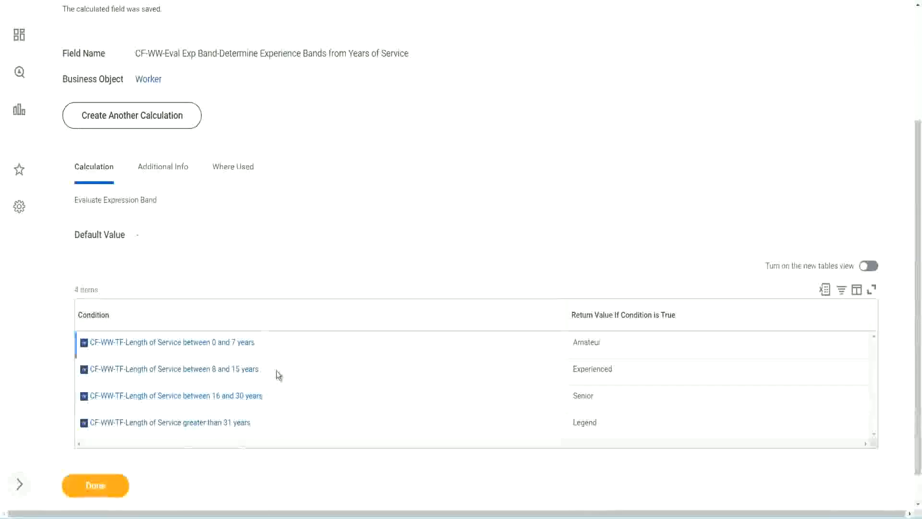
{"action": "double_click", "coordinate": [590, 341]}
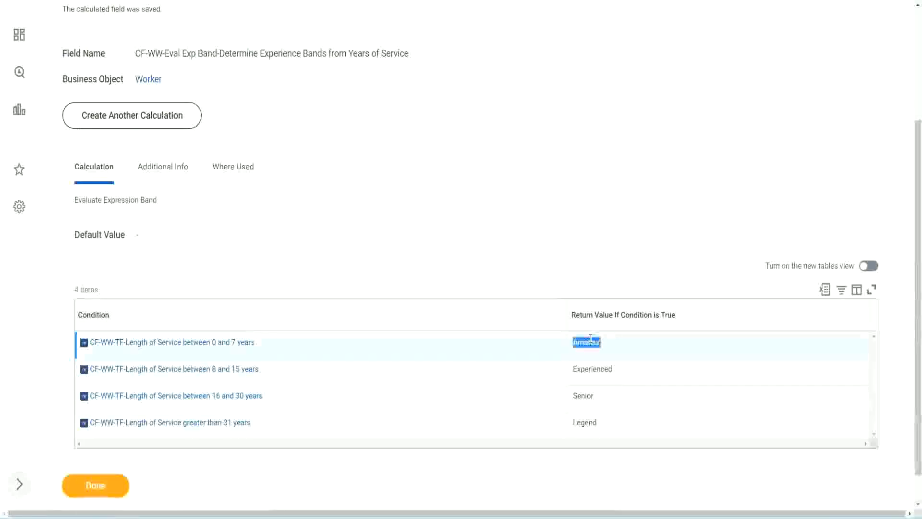
{"action": "double_click", "coordinate": [592, 369]}
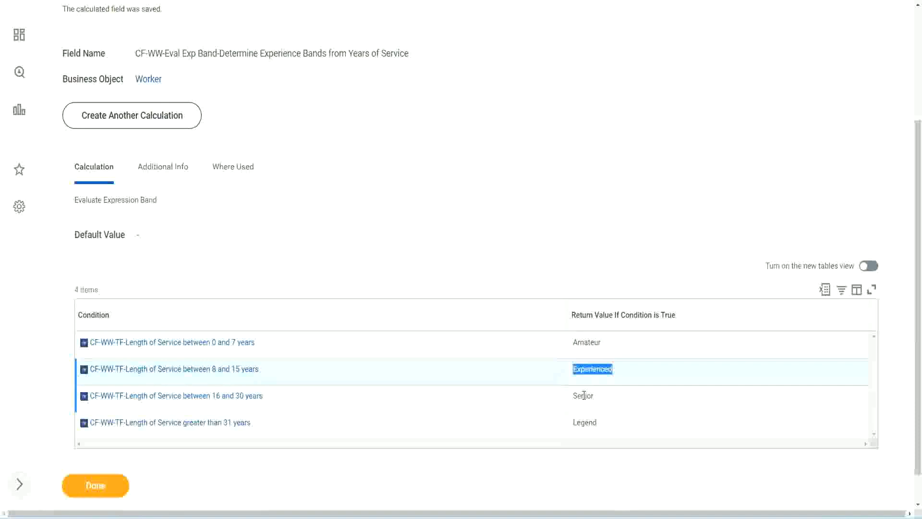
{"action": "double_click", "coordinate": [584, 395]}
{"action": "left_click", "coordinate": [585, 421]}
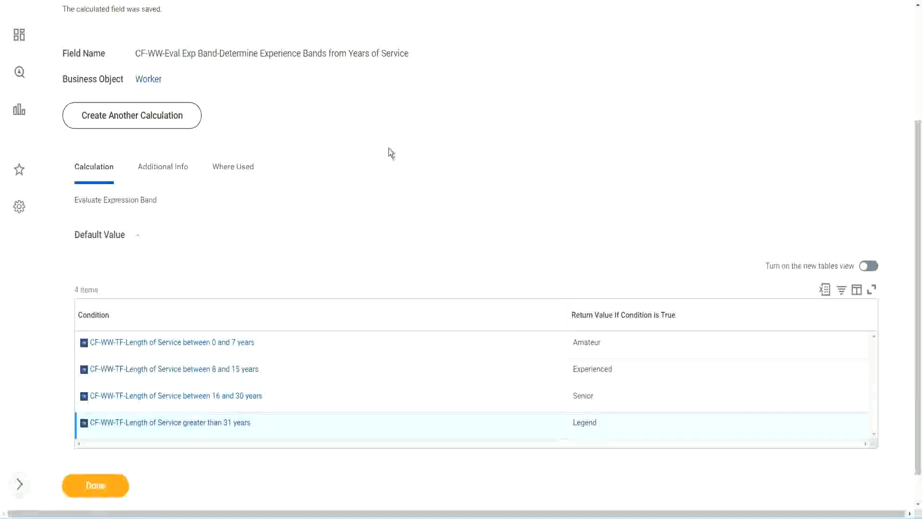
{"action": "scroll", "coordinate": [365, 163], "scroll_direction": "up", "scroll_amount": 4}
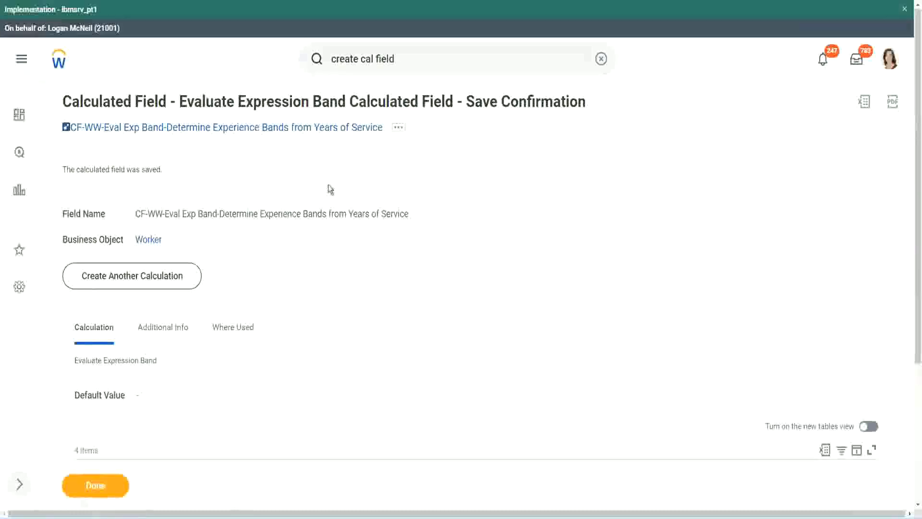
{"action": "right_click", "coordinate": [303, 128]}
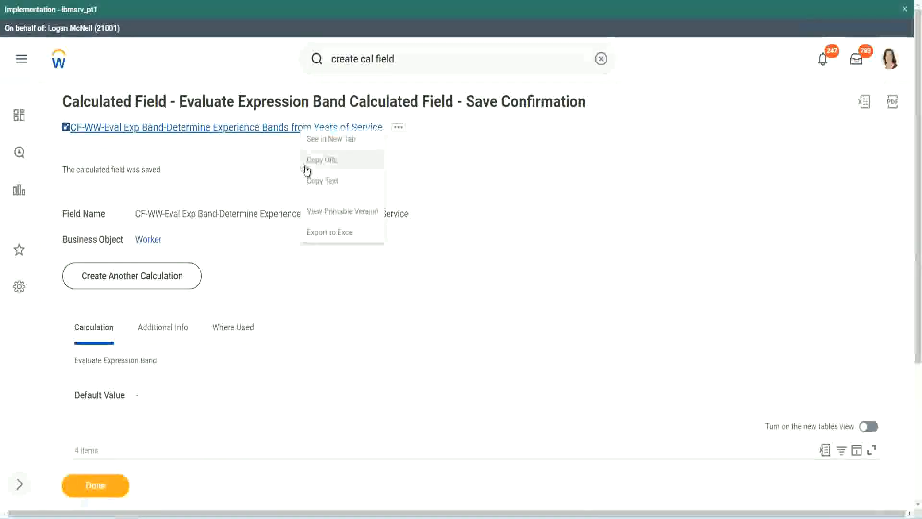
{"action": "left_click", "coordinate": [319, 183]}
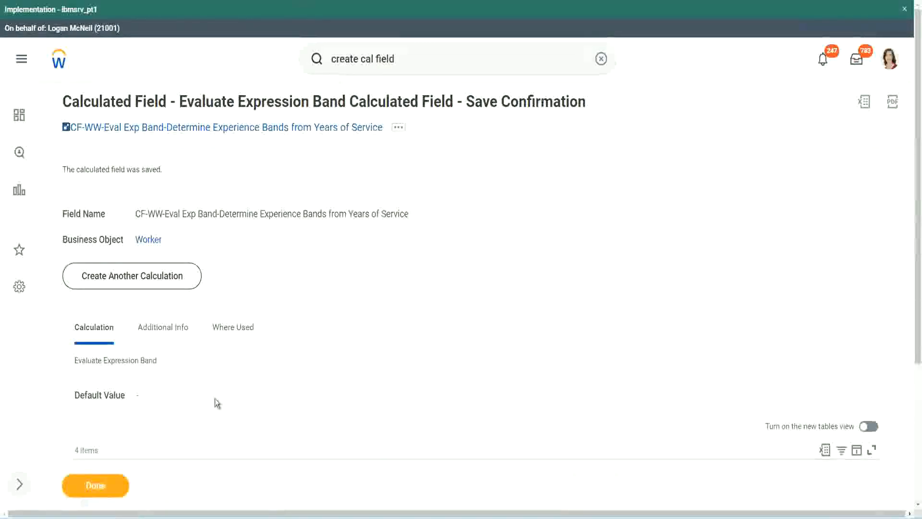
Review the saved field's conditions and return values, and consult the Calculated Fields - Functions slide.
{"action": "scroll", "coordinate": [305, 372], "scroll_direction": "down", "scroll_amount": 3}
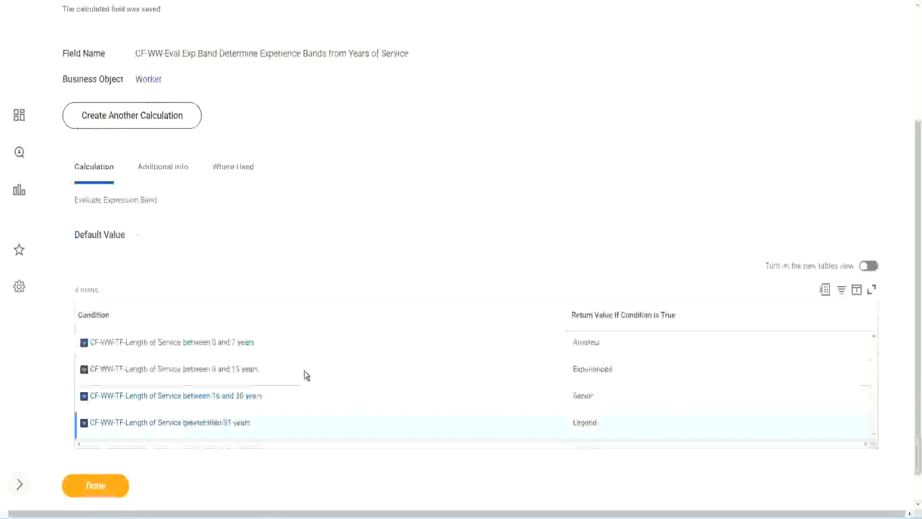
{"action": "scroll", "coordinate": [304, 370], "scroll_direction": "down", "scroll_amount": 1}
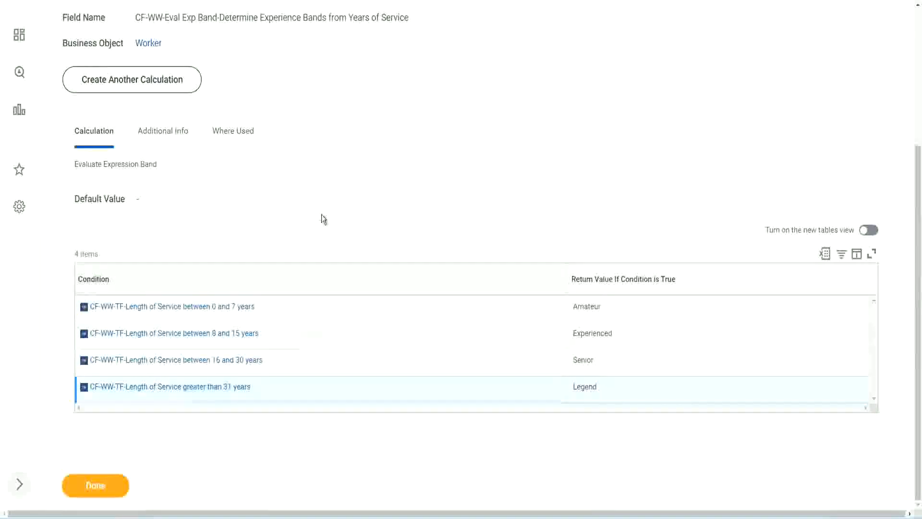
{"action": "scroll", "coordinate": [321, 216], "scroll_direction": "up", "scroll_amount": 2}
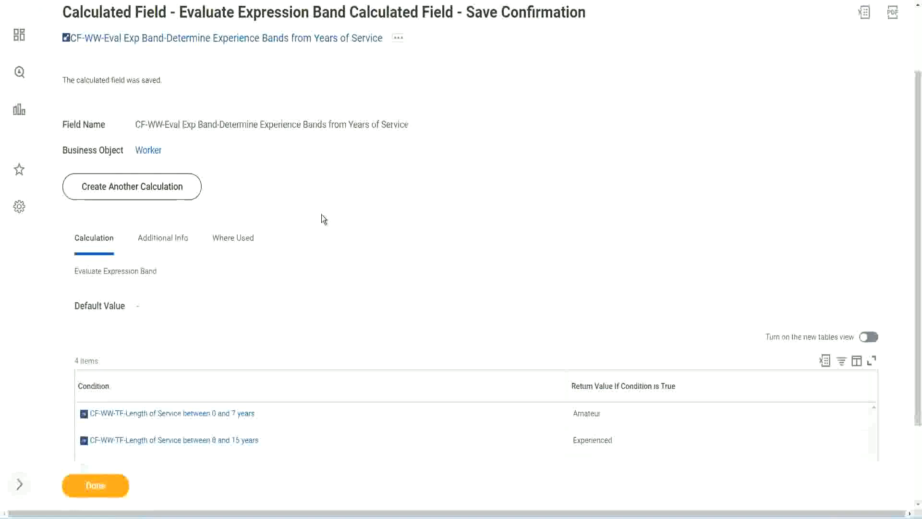
{"action": "scroll", "coordinate": [321, 214], "scroll_direction": "down", "scroll_amount": 2}
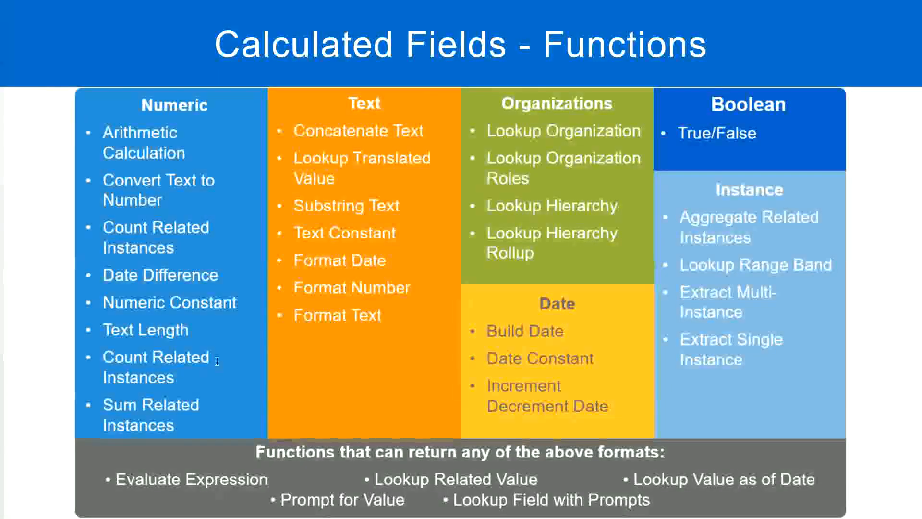
{"action": "key", "text": "alt+Tab"}
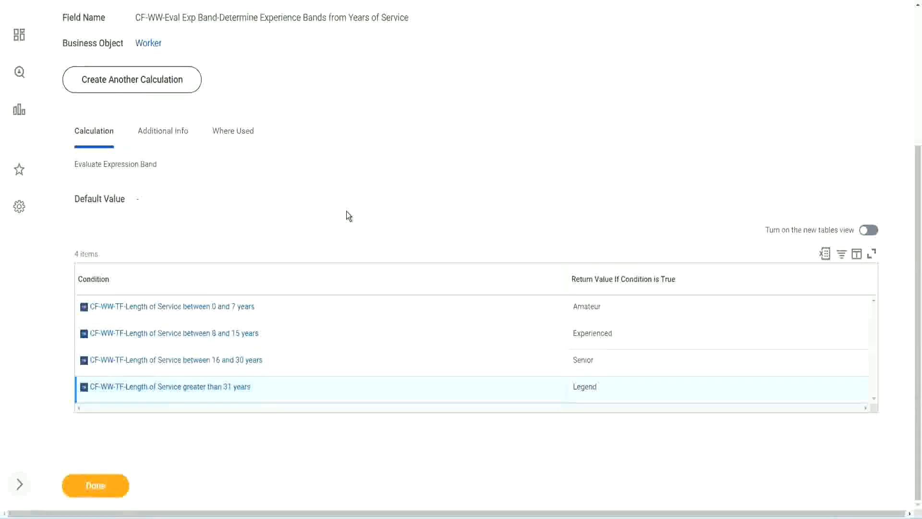
{"action": "scroll", "coordinate": [346, 211], "scroll_direction": "up", "scroll_amount": 1}
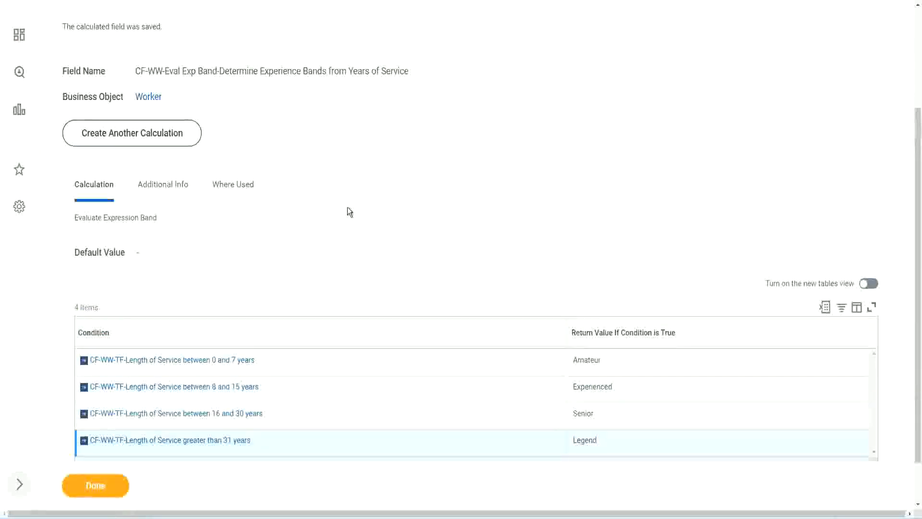
{"action": "scroll", "coordinate": [347, 208], "scroll_direction": "up", "scroll_amount": 3}
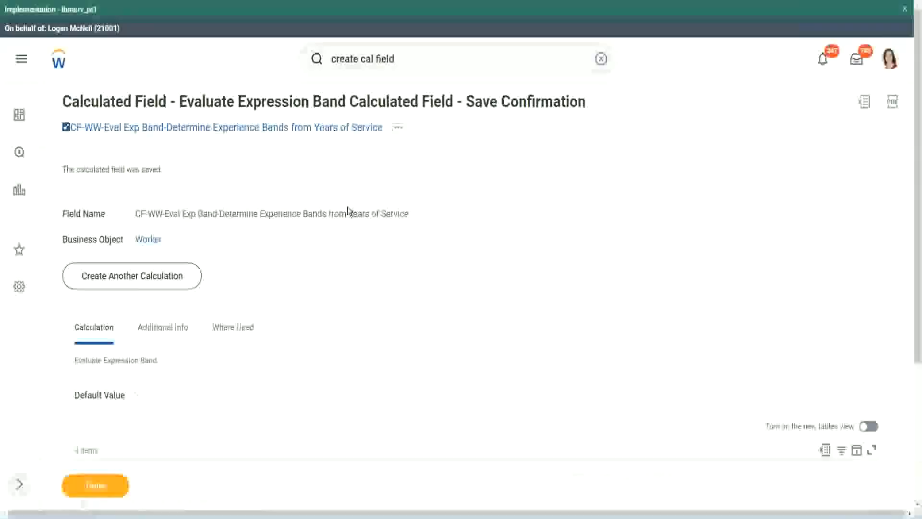
{"action": "scroll", "coordinate": [348, 210], "scroll_direction": "down", "scroll_amount": 4}
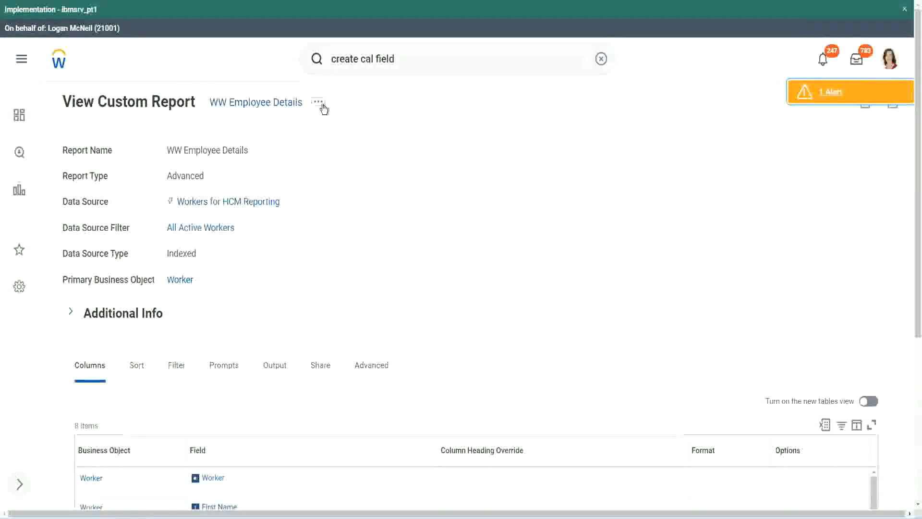
Open the WW Employee Details custom report for editing.
{"action": "left_click", "coordinate": [319, 101]}
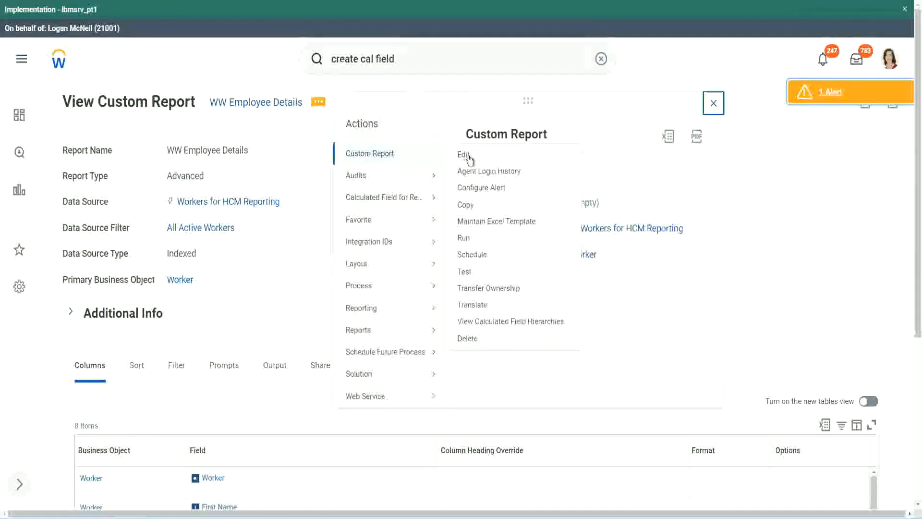
{"action": "left_click", "coordinate": [469, 156]}
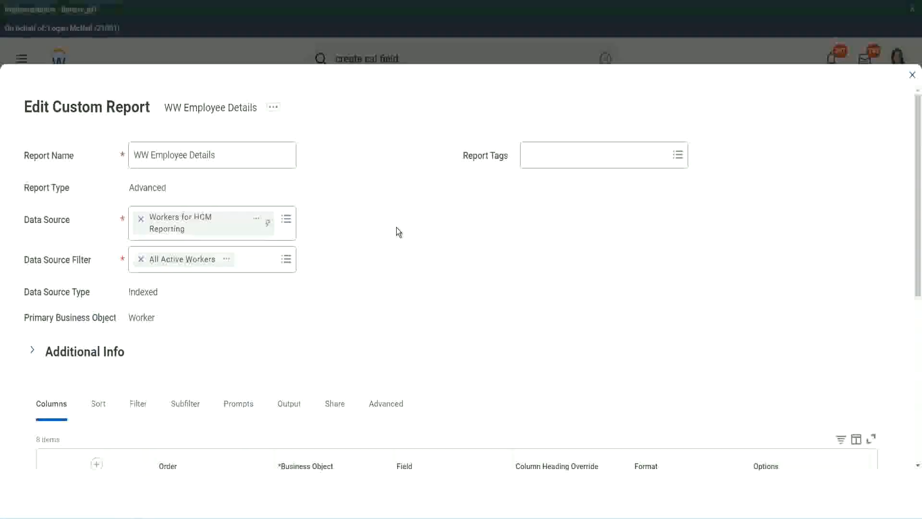
Add a new Worker column row after the Experience Bands column in the report.
{"action": "scroll", "coordinate": [336, 401], "scroll_direction": "down", "scroll_amount": 8}
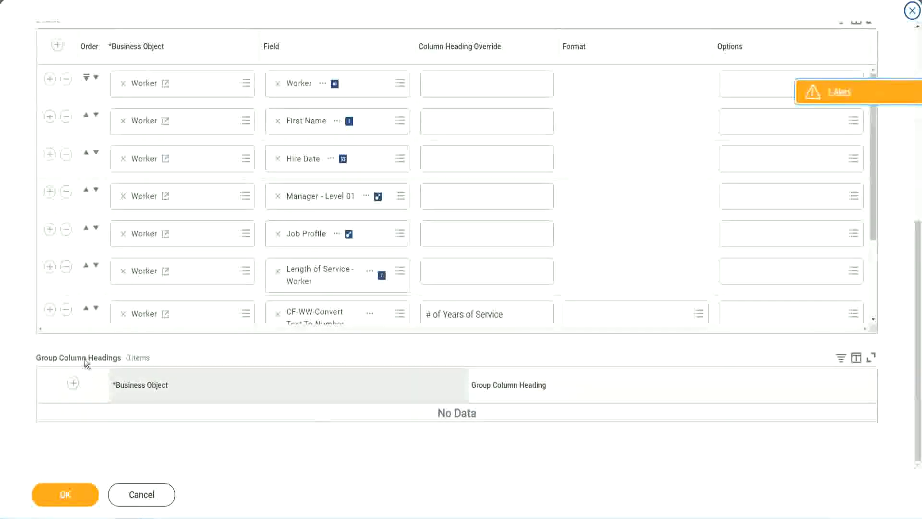
{"action": "scroll", "coordinate": [192, 232], "scroll_direction": "down", "scroll_amount": 3}
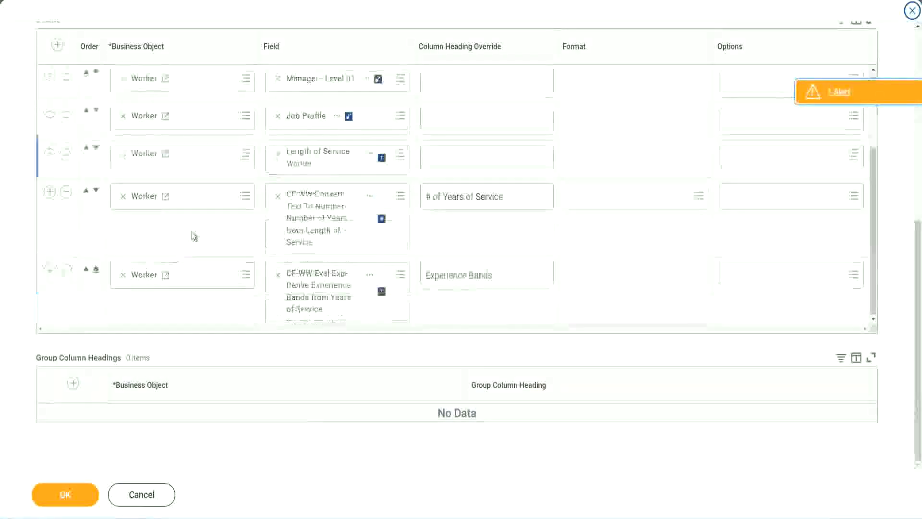
{"action": "left_click", "coordinate": [50, 271]}
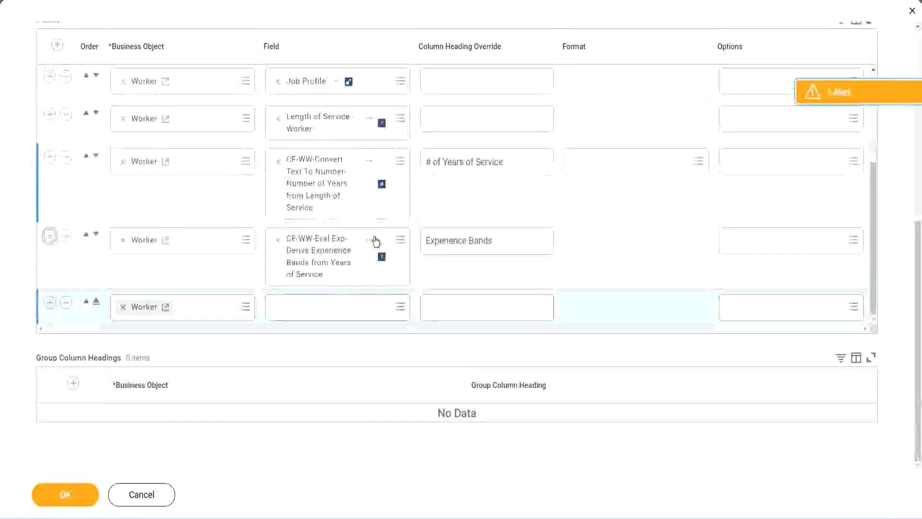
Search with "CF-WW-Eval Exp Band", adapted from the existing field's name, and assign CF-WW-Eval Exp Band-Determine Experience Bands from Years of Service to the new row.
{"action": "right_click", "coordinate": [321, 260]}
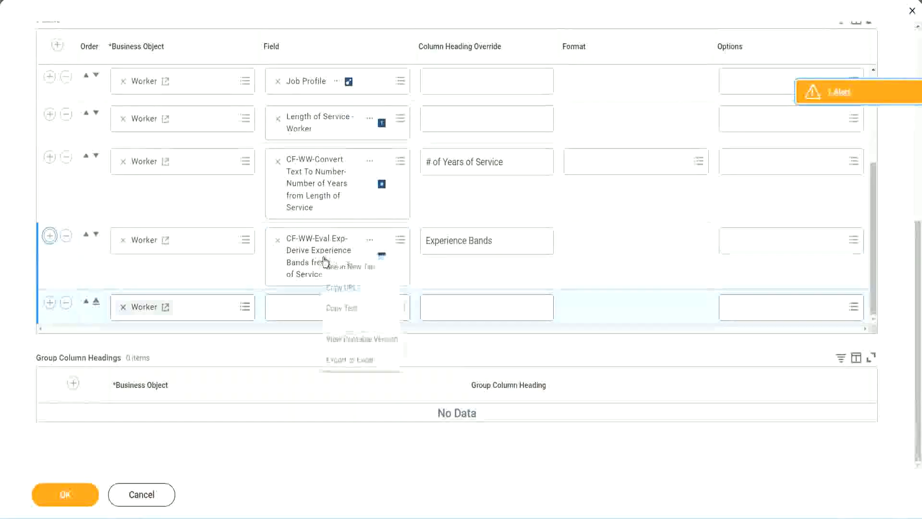
{"action": "left_click", "coordinate": [349, 308]}
{"action": "left_click", "coordinate": [289, 313]}
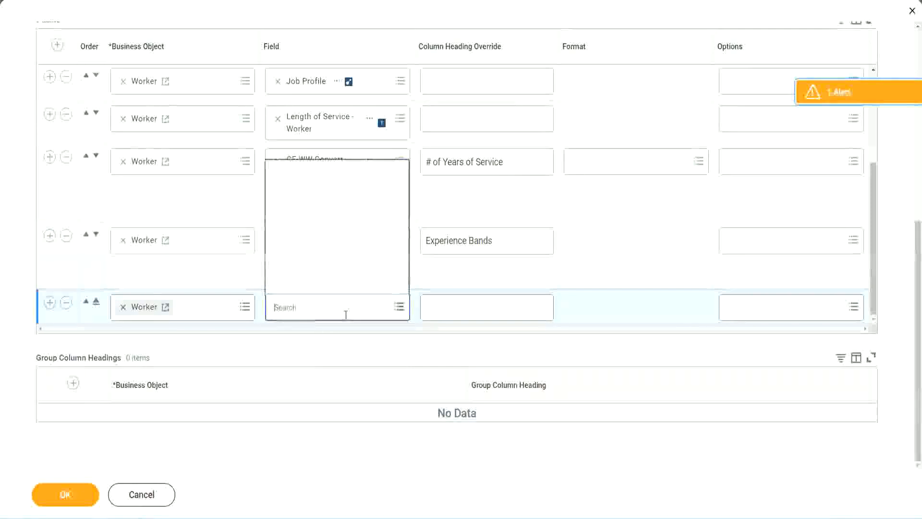
{"action": "key", "text": "ctrl+v"}
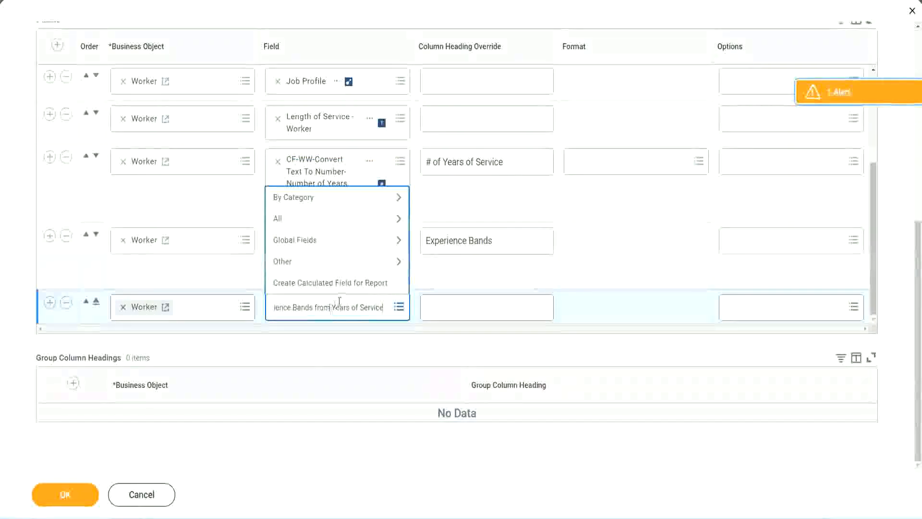
{"action": "key", "text": "ctrl+a"}
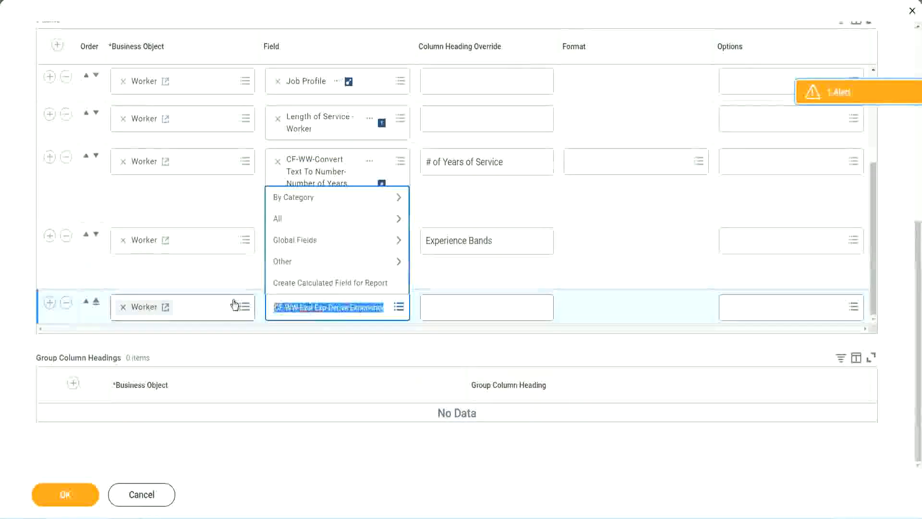
{"action": "left_click", "coordinate": [345, 315]}
{"action": "key", "text": "BackSpace"}
{"action": "type", "text": "Band"}
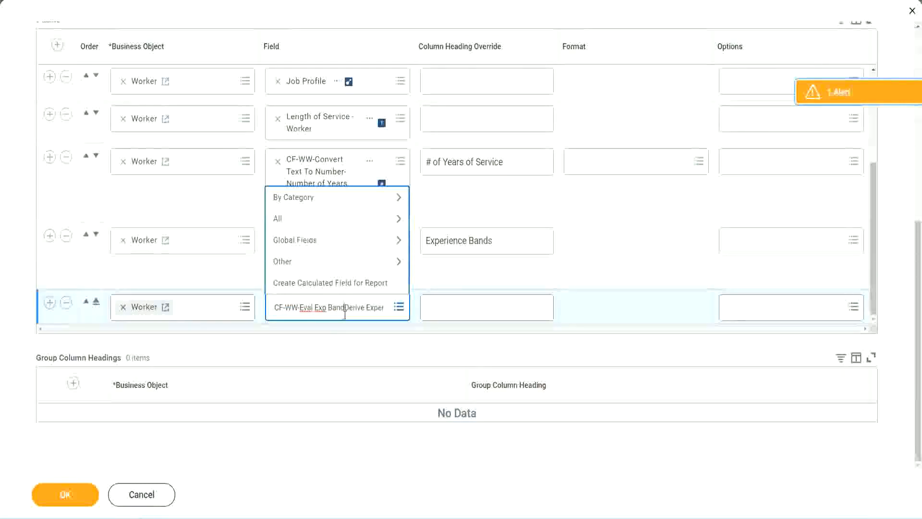
{"action": "key", "text": "Delete"}
{"action": "key", "text": "Delete"}
{"action": "key", "text": "Delete"}
{"action": "key", "text": "Delete"}
{"action": "key", "text": "Delete"}
{"action": "key", "text": "Delete"}
{"action": "key", "text": "Delete"}
{"action": "key", "text": "Delete"}
{"action": "key", "text": "Delete"}
{"action": "key", "text": "Delete"}
{"action": "key", "text": "Delete"}
{"action": "key", "text": "Delete"}
{"action": "key", "text": "Delete"}
{"action": "key", "text": "Delete"}
{"action": "key", "text": "Delete"}
{"action": "key", "text": "Delete"}
{"action": "key", "text": "Delete"}
{"action": "key", "text": "Delete"}
{"action": "key", "text": "Delete"}
{"action": "key", "text": "Delete"}
{"action": "key", "text": "Delete"}
{"action": "key", "text": "Delete"}
{"action": "key", "text": "Delete"}
{"action": "key", "text": "Delete"}
{"action": "key", "text": "Delete"}
{"action": "key", "text": "Delete"}
{"action": "key", "text": "Delete"}
{"action": "key", "text": "Delete"}
{"action": "key", "text": "Delete"}
{"action": "key", "text": "Delete"}
{"action": "key", "text": "Delete"}
{"action": "key", "text": "Delete"}
{"action": "key", "text": "Delete"}
{"action": "key", "text": "Delete"}
{"action": "key", "text": "Delete"}
{"action": "key", "text": "Return"}
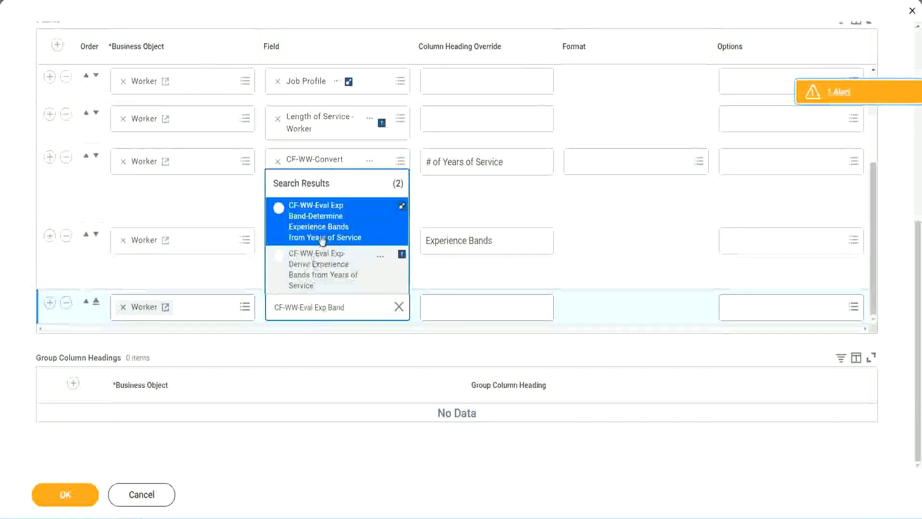
{"action": "left_click", "coordinate": [337, 227]}
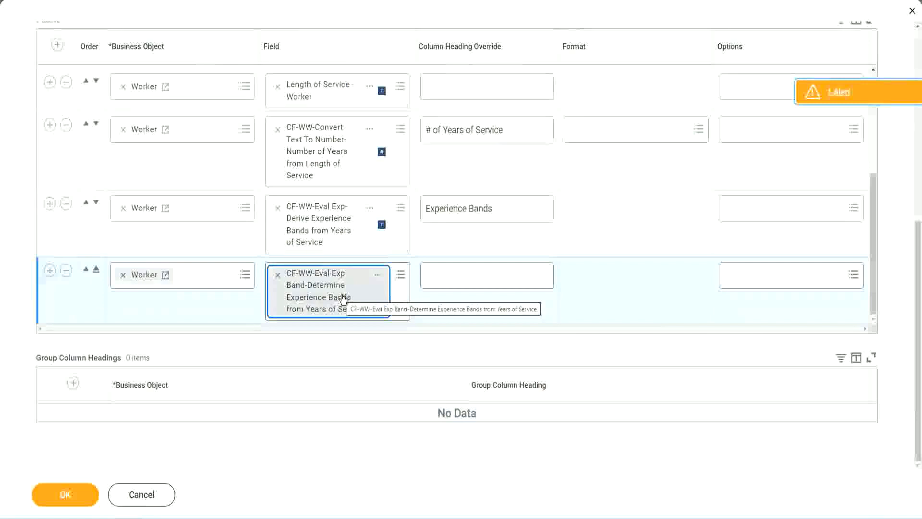
Set the new column's heading override to "Experience Bands (Eval Exp Bands)" and save the report definition.
{"action": "left_click", "coordinate": [507, 208]}
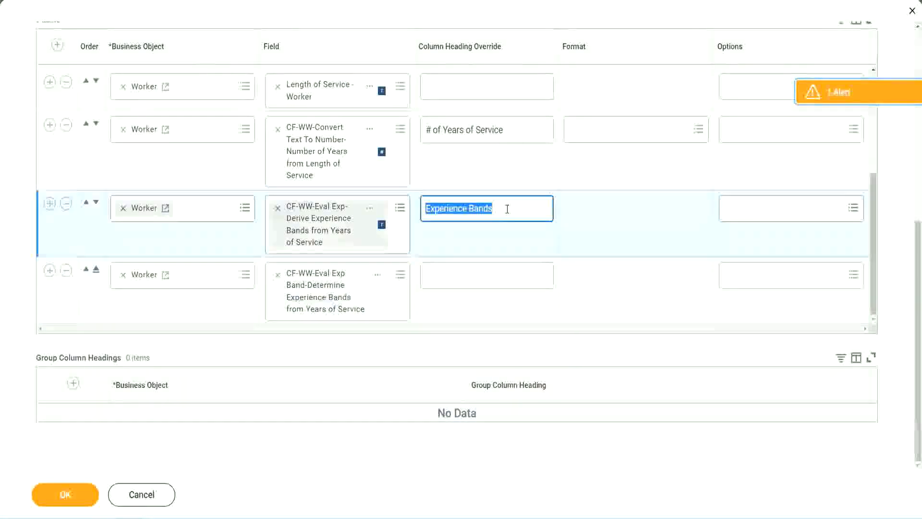
{"action": "left_click", "coordinate": [448, 274]}
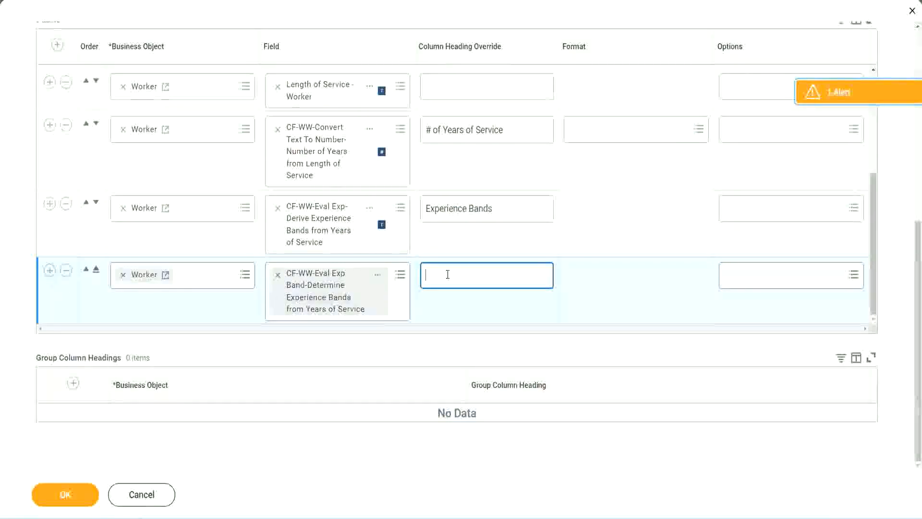
{"action": "key", "text": "ctrl+v"}
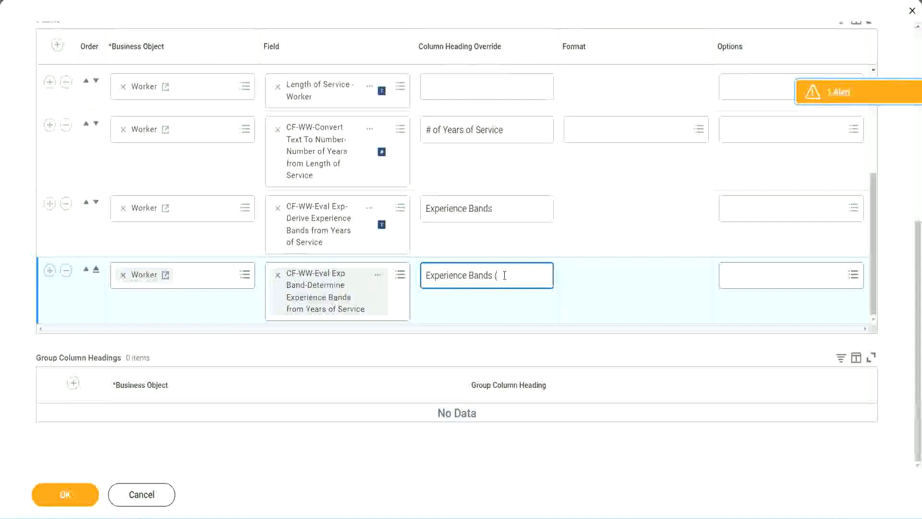
{"action": "type", "text": "val E"}
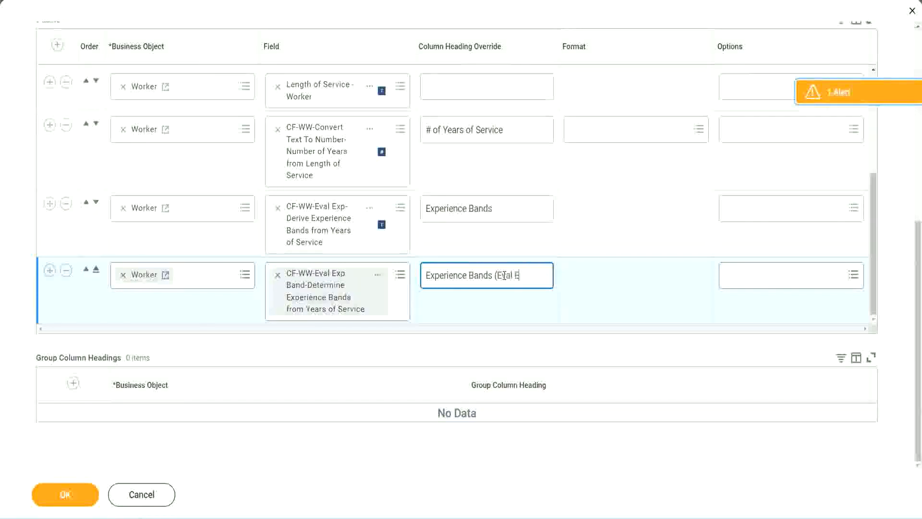
{"action": "type", "text": "xp Bands)"}
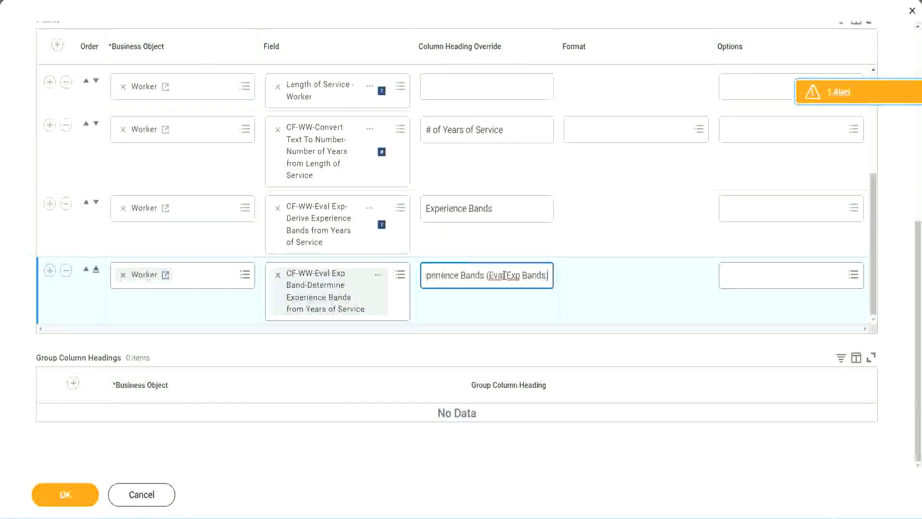
{"action": "double_click", "coordinate": [513, 275]}
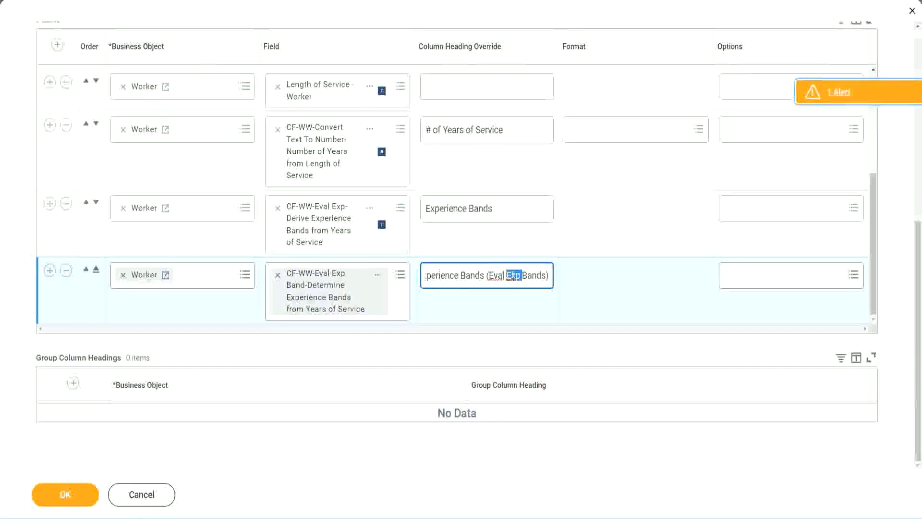
{"action": "left_click", "coordinate": [531, 272]}
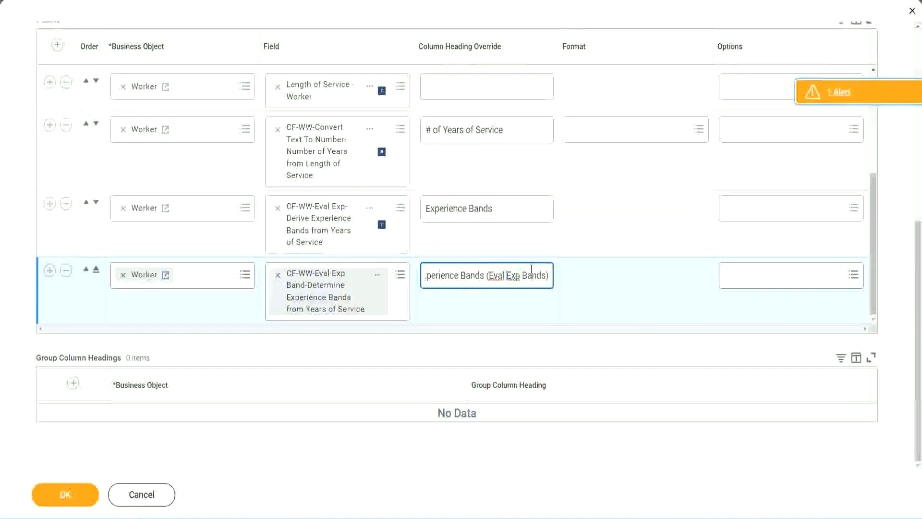
{"action": "left_click", "coordinate": [67, 496]}
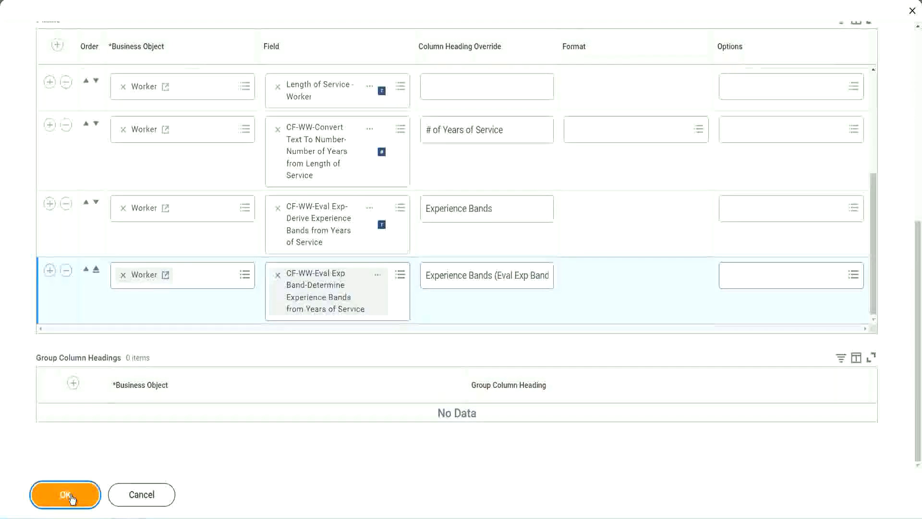